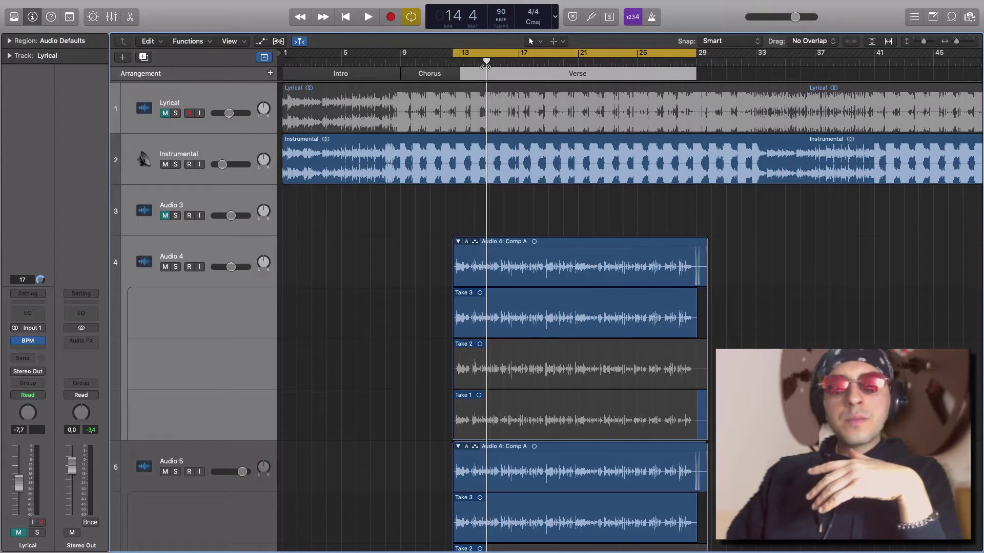
Place the playhead at the start of the takes in bar 12 and reduce the track height to fit both take folders
{"action": "left_click", "coordinate": [452, 64]}
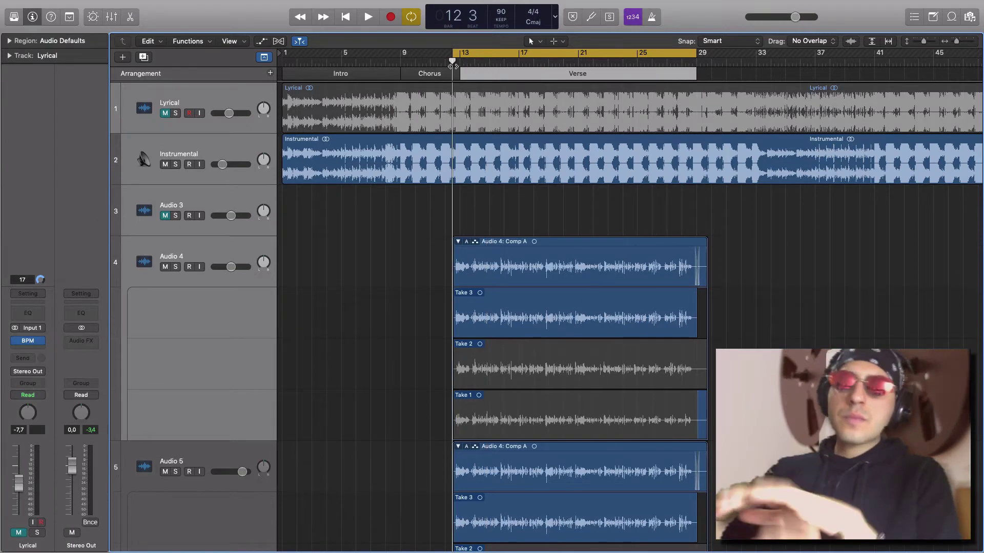
{"action": "mouse_move", "coordinate": [356, 3]}
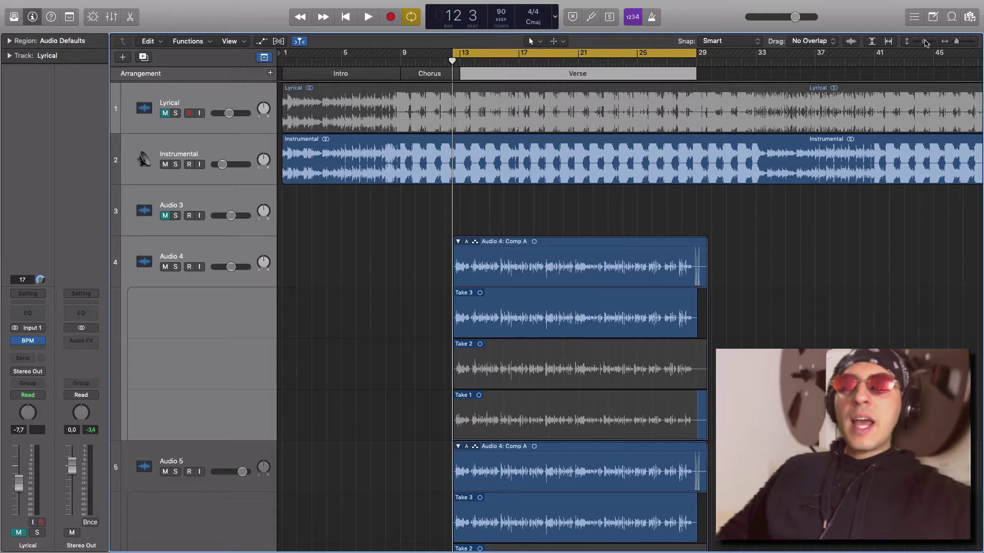
{"action": "left_click_drag", "start_coordinate": [927, 41], "coordinate": [925, 43]}
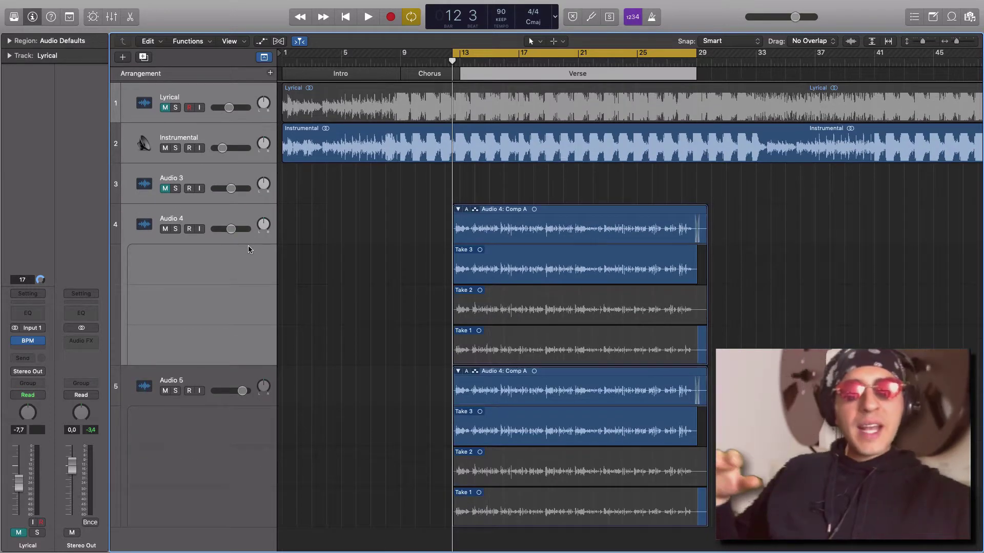
Open the Pitch Correction plug-in on the Audio 4 track and position its window over the arrangement
{"action": "left_click", "coordinate": [149, 224]}
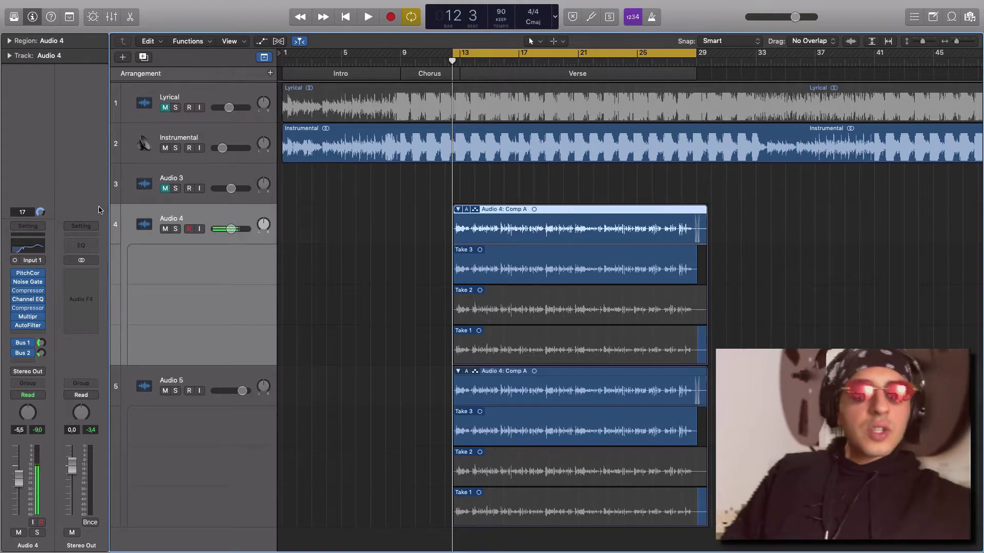
{"action": "left_click", "coordinate": [28, 277]}
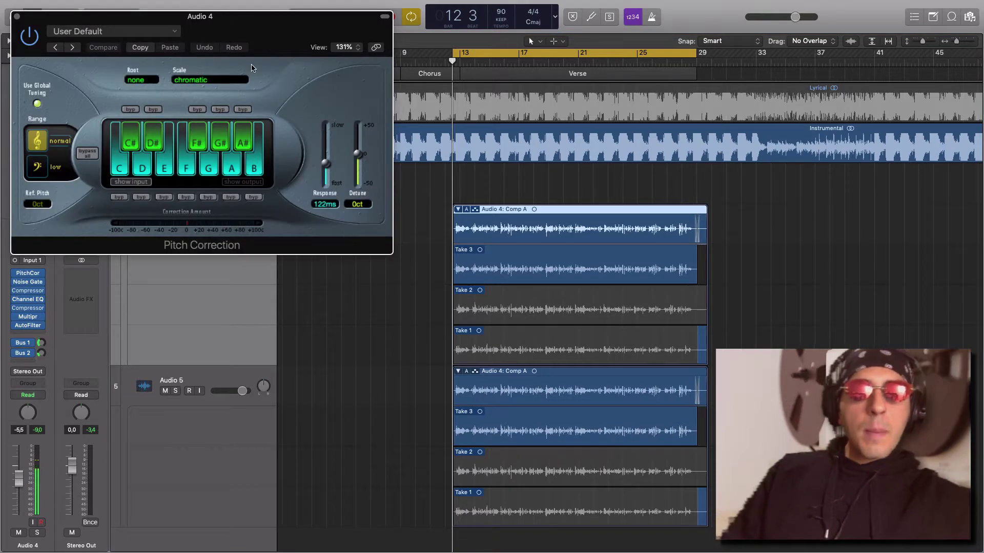
{"action": "left_click_drag", "start_coordinate": [224, 26], "coordinate": [580, 65]}
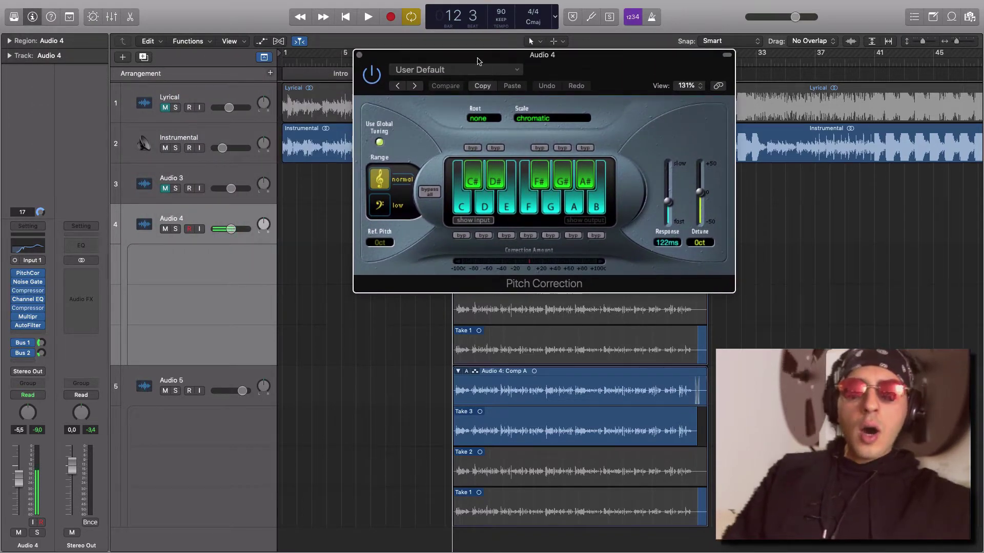
{"action": "left_click_drag", "start_coordinate": [478, 60], "coordinate": [465, 114]}
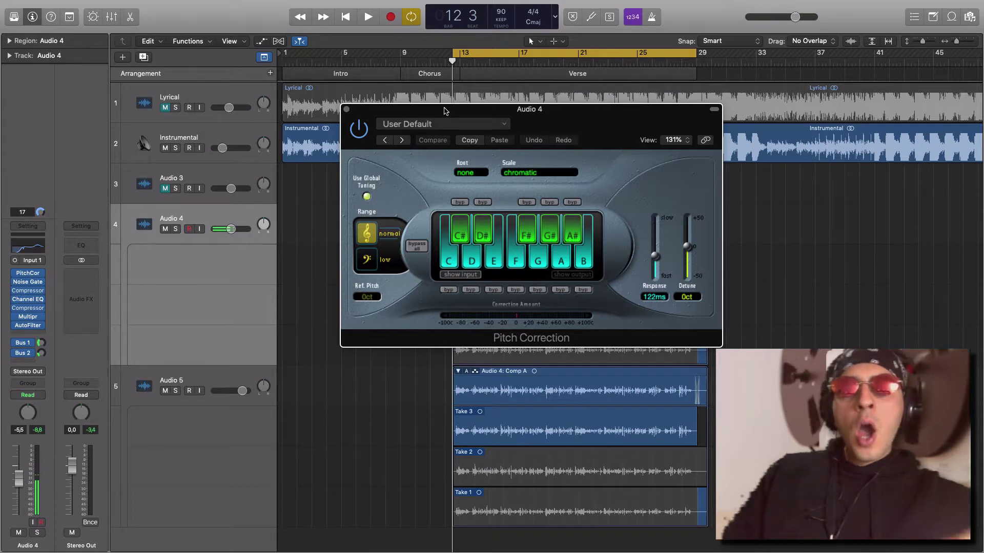
{"action": "left_click_drag", "start_coordinate": [445, 110], "coordinate": [444, 216]}
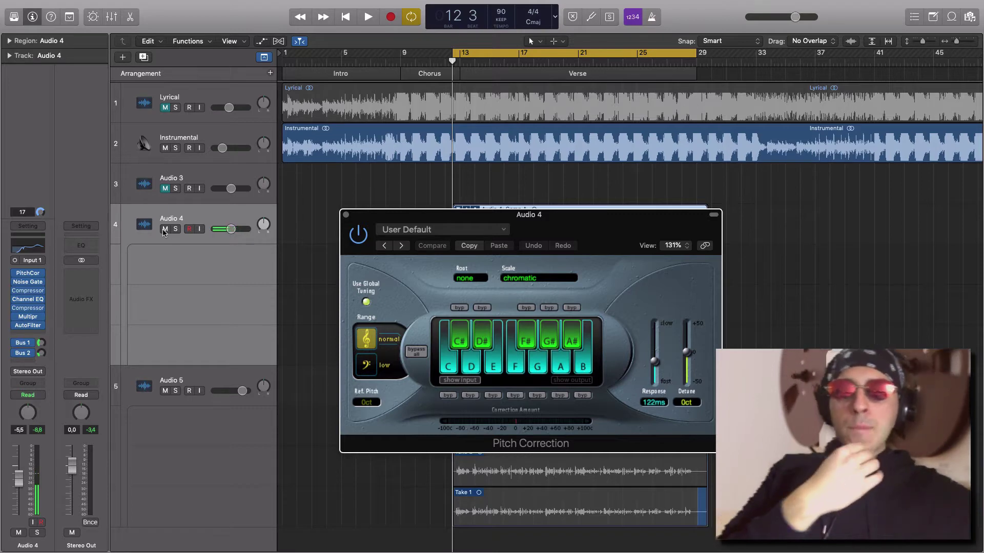
{"action": "left_click_drag", "start_coordinate": [427, 215], "coordinate": [390, 150]}
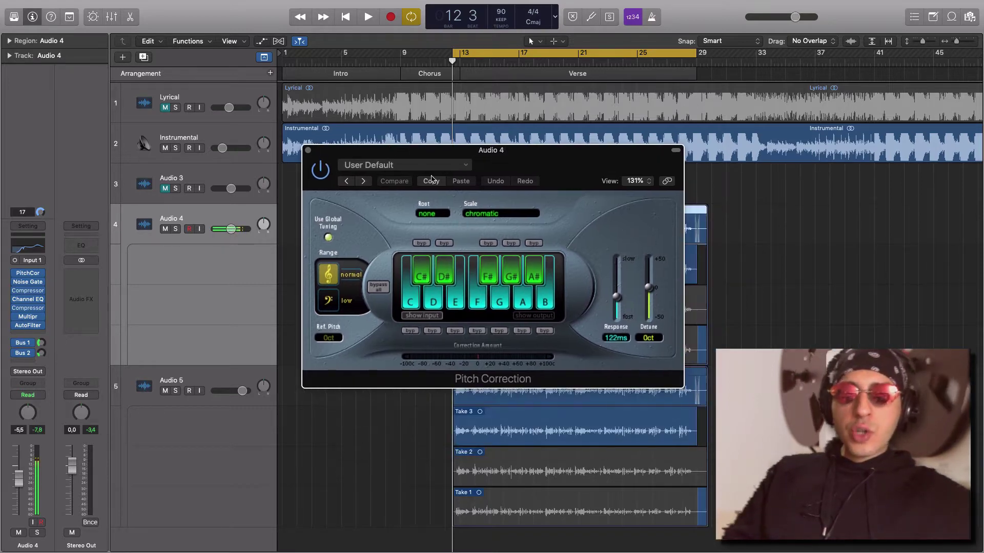
Look through the root note and scale options in Pitch Correction without changing them
{"action": "left_click", "coordinate": [428, 207]}
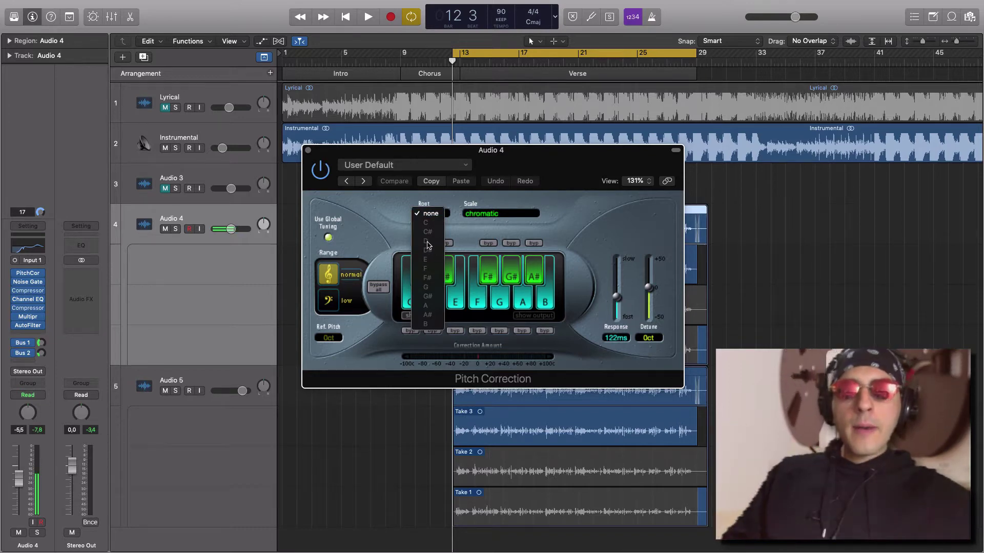
{"action": "left_click", "coordinate": [497, 218]}
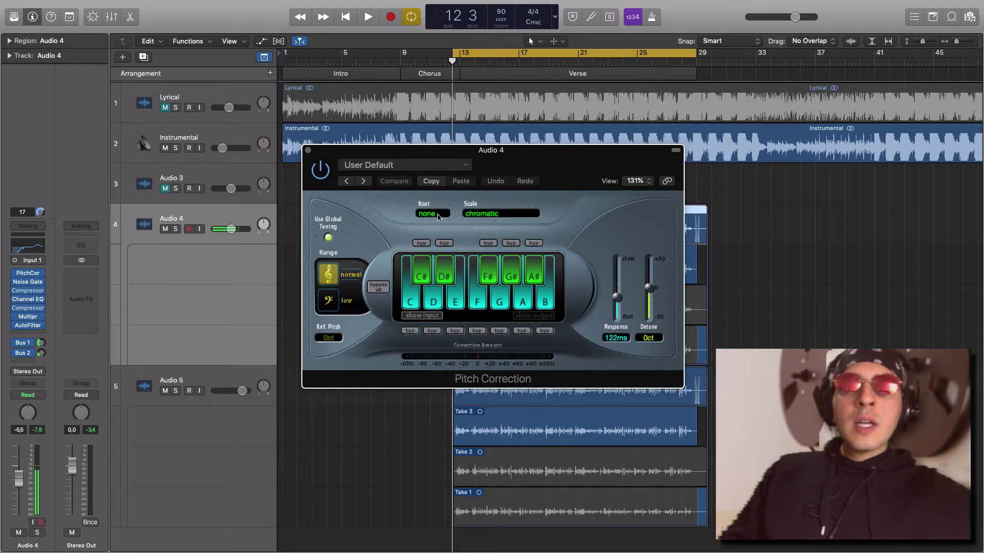
{"action": "left_click", "coordinate": [492, 215]}
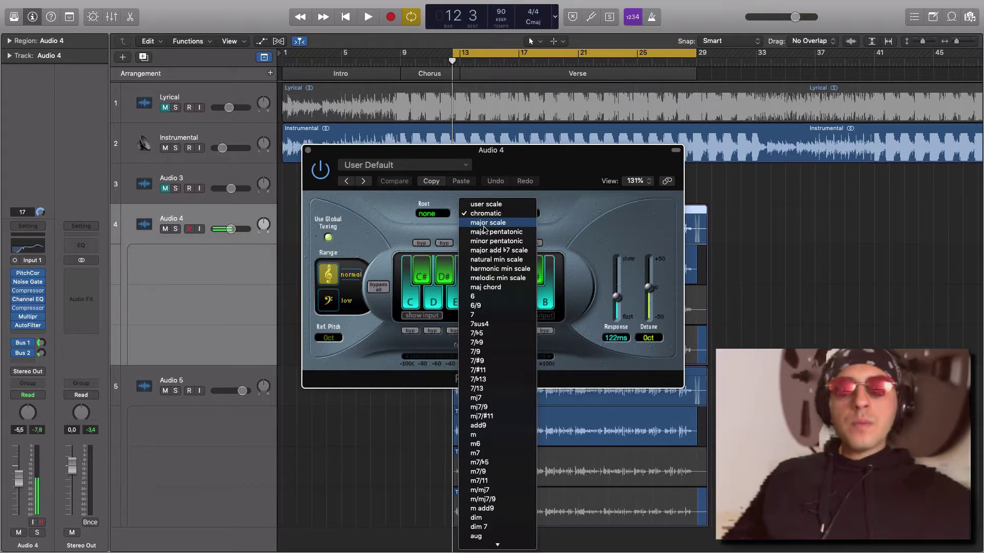
{"action": "left_click", "coordinate": [553, 223]}
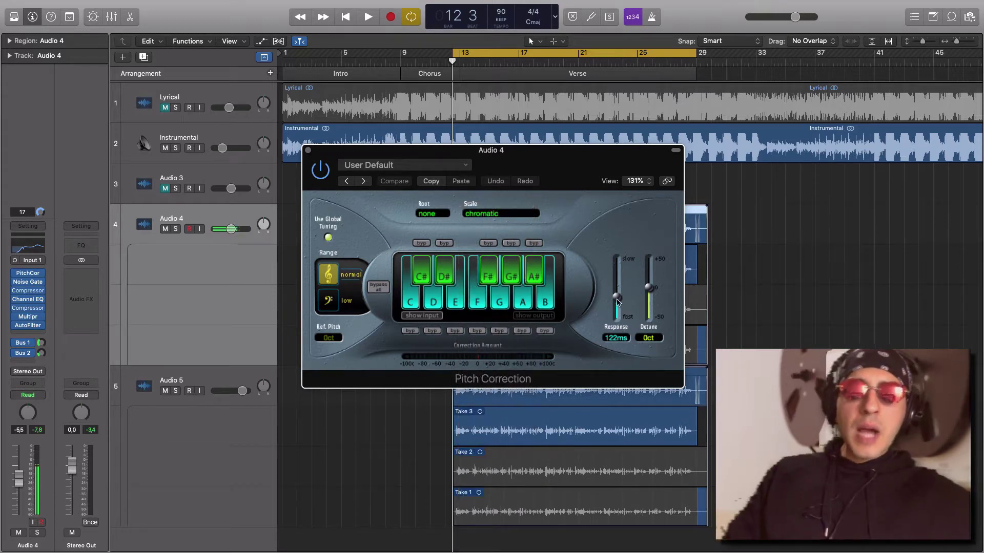
Set the Pitch Correction response to 36.5 ms and close the plug-in
{"action": "left_click_drag", "start_coordinate": [618, 298], "coordinate": [617, 310]}
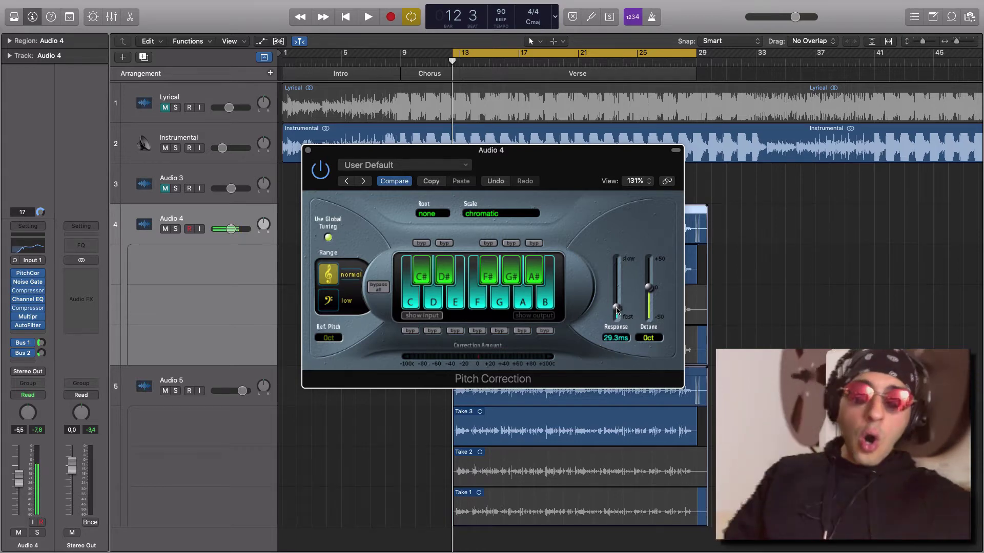
{"action": "mouse_move", "coordinate": [617, 313]}
{"action": "left_mouse_down"}
{"action": "mouse_move", "coordinate": [617, 338]}
{"action": "mouse_move", "coordinate": [620, 316]}
{"action": "left_mouse_up"}
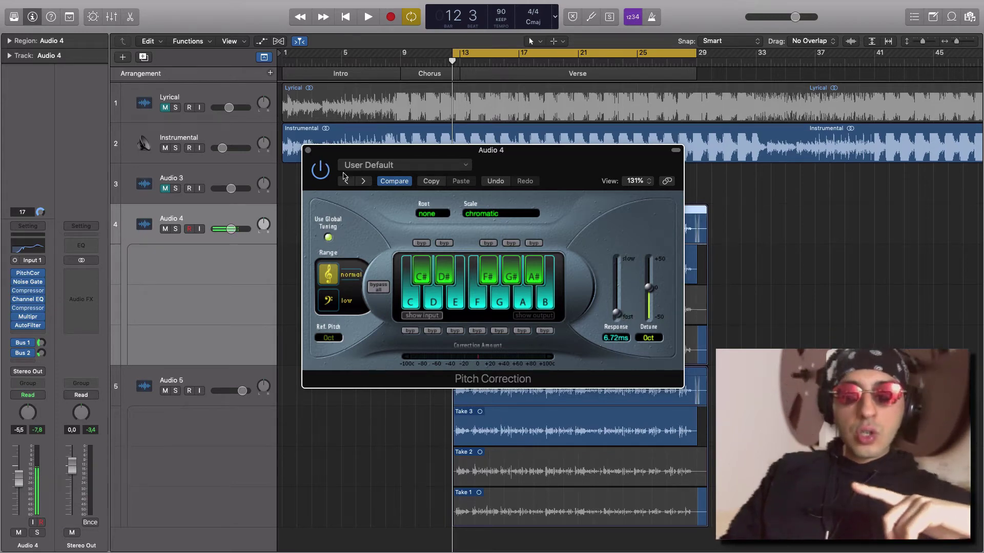
{"action": "left_click_drag", "start_coordinate": [617, 314], "coordinate": [617, 309]}
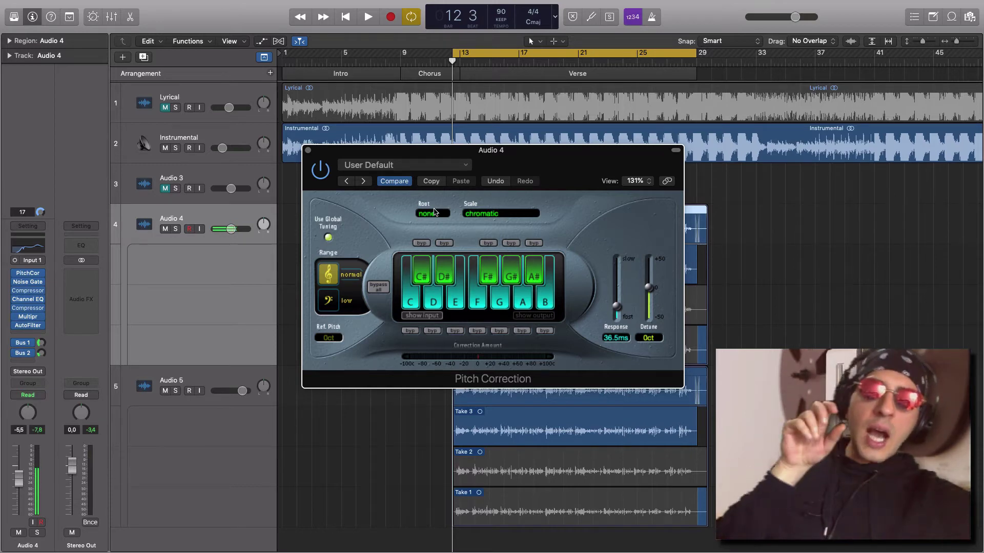
{"action": "left_click", "coordinate": [307, 151]}
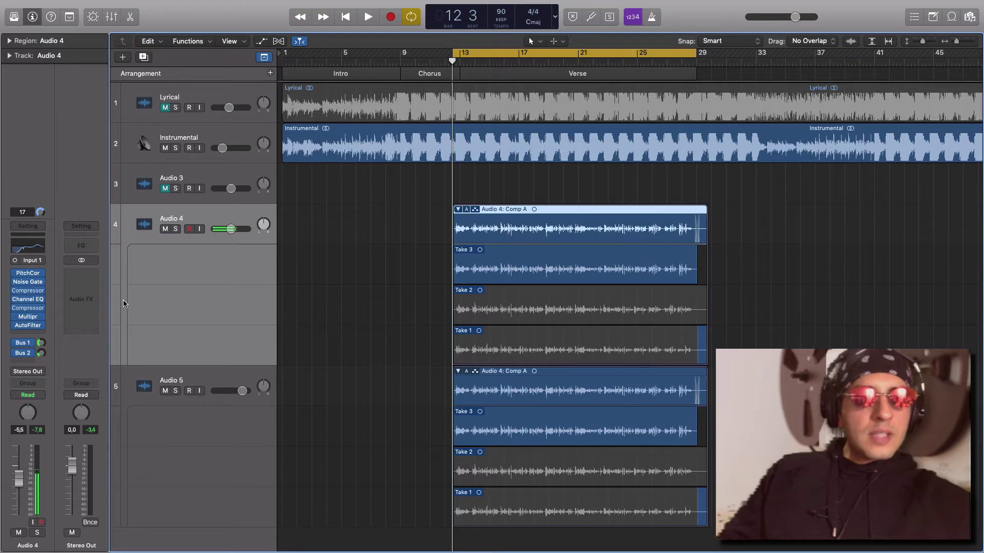
Open the Noise Gate on Audio 4 to review its threshold, reduction and timing settings, and close it
{"action": "left_click", "coordinate": [28, 282]}
{"action": "left_click_drag", "start_coordinate": [224, 26], "coordinate": [373, 98]}
{"action": "left_click_drag", "start_coordinate": [208, 95], "coordinate": [364, 122]}
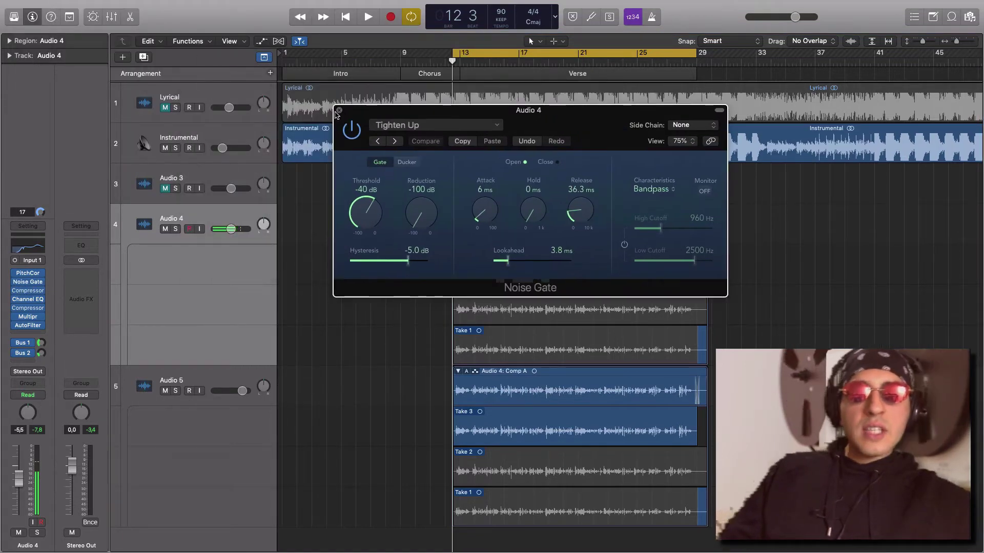
{"action": "left_click", "coordinate": [342, 113]}
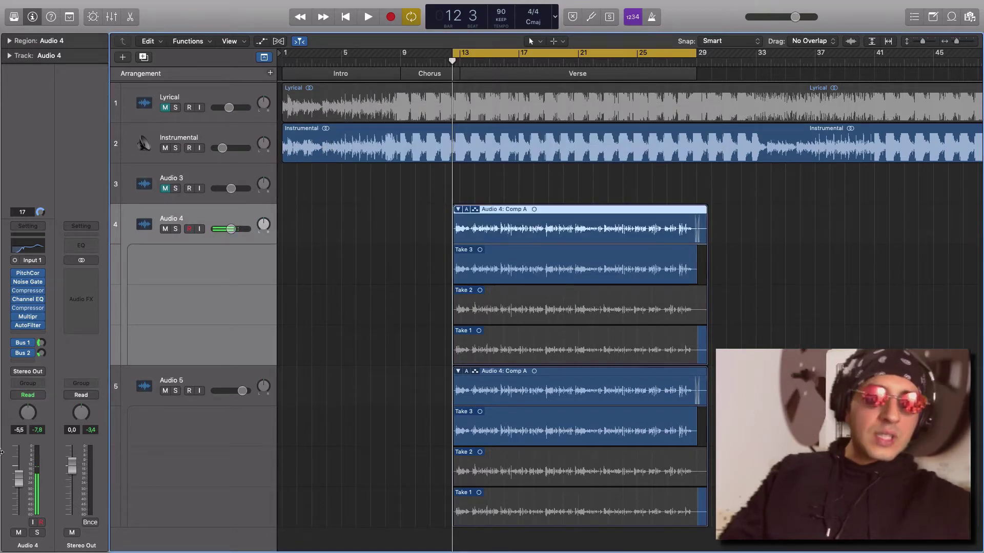
Switch off the Bus 1 and Bus 2 sends and bypass all the plug-ins on the Audio 4 channel strip
{"action": "mouse_move", "coordinate": [16, 357]}
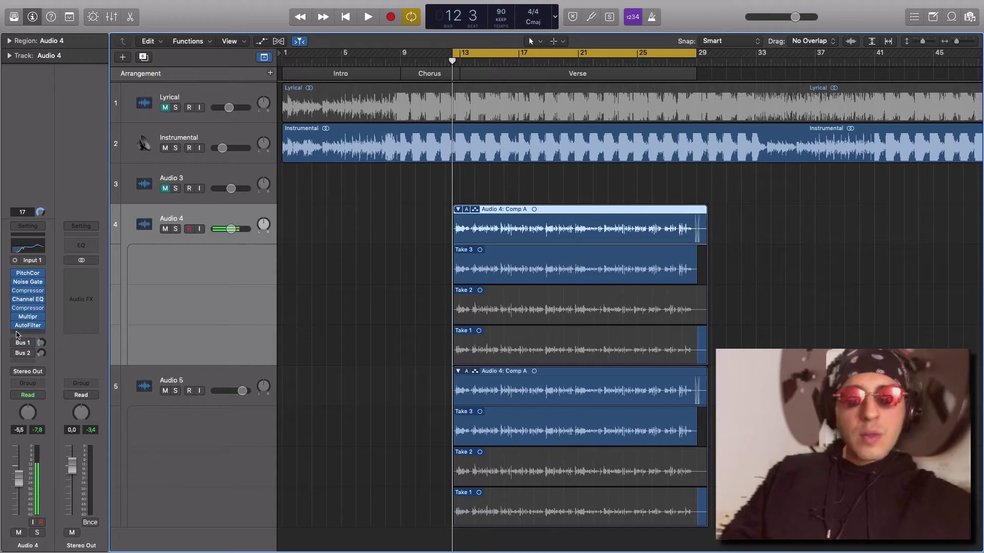
{"action": "mouse_move", "coordinate": [16, 321]}
{"action": "left_click", "coordinate": [41, 308]}
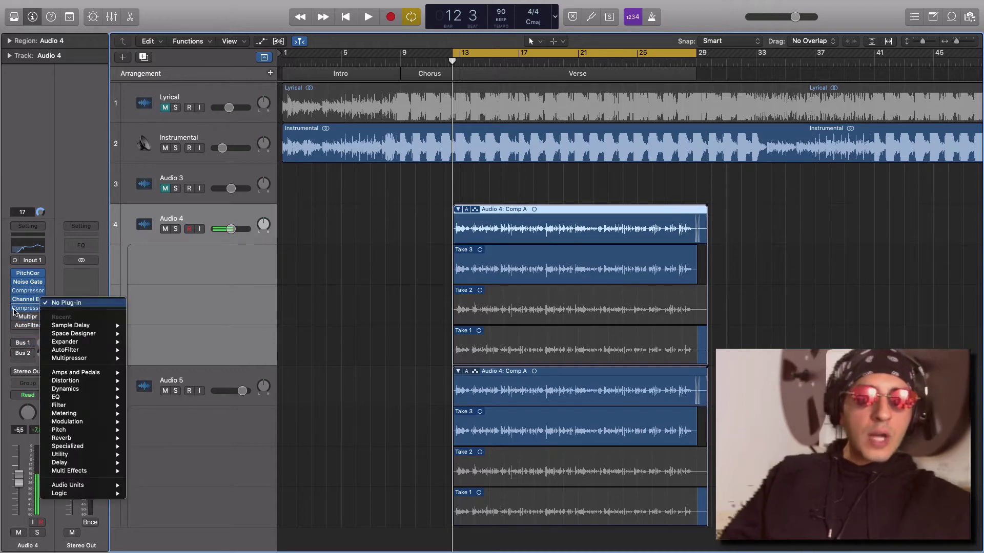
{"action": "left_click", "coordinate": [59, 300]}
{"action": "left_click", "coordinate": [16, 300]}
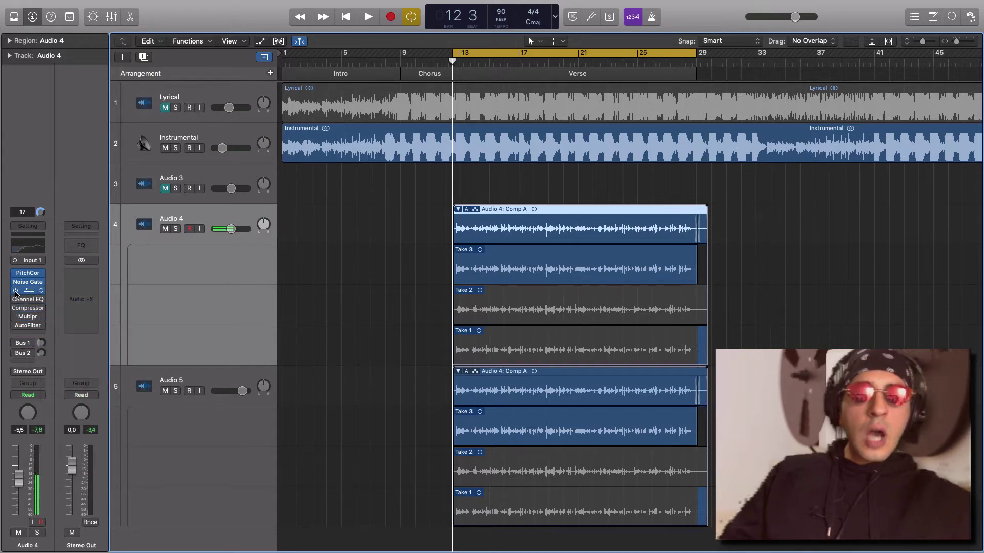
{"action": "left_click", "coordinate": [15, 292]}
{"action": "left_click", "coordinate": [15, 281]}
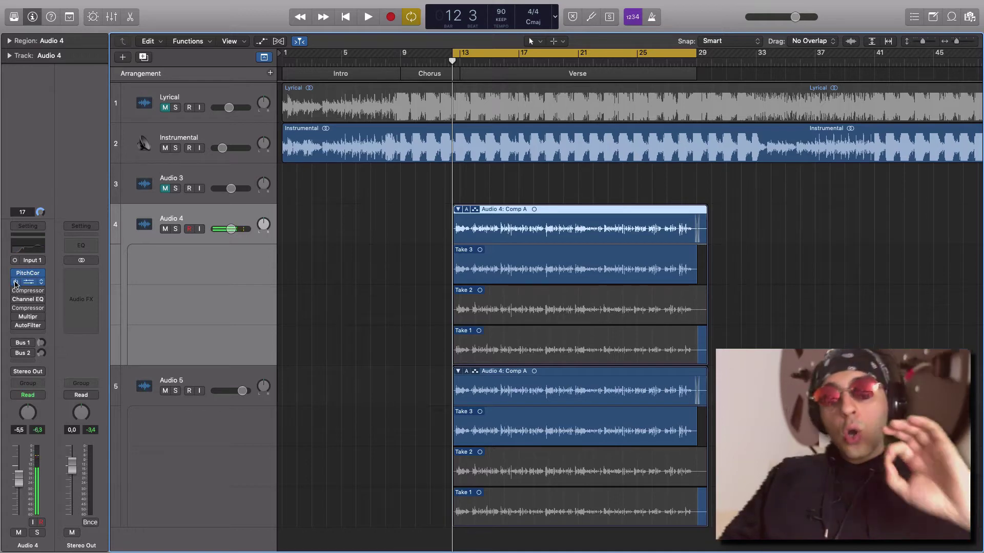
{"action": "left_click", "coordinate": [15, 275]}
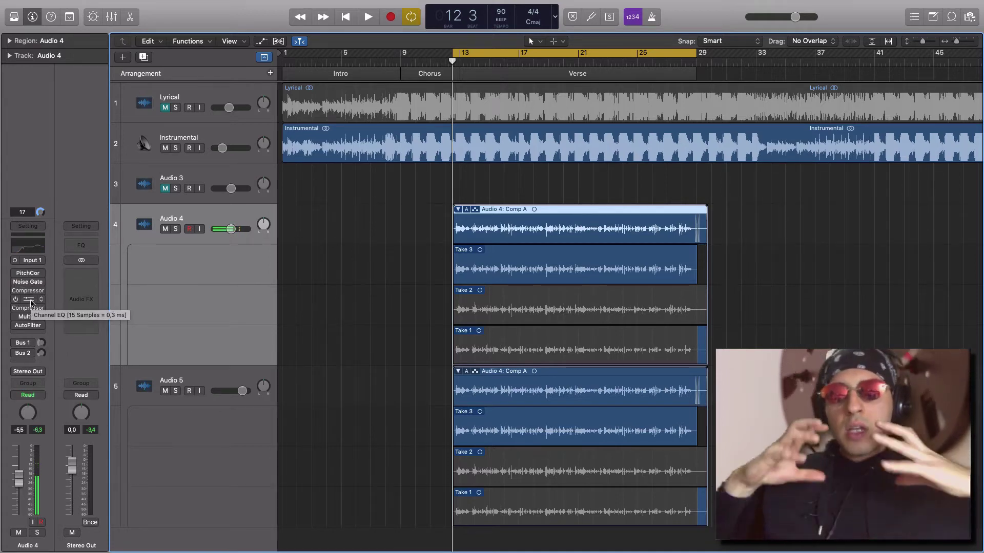
Play short parts of the verse with the effects bypassed and mute the Audio 5 track
{"action": "key", "text": "space"}
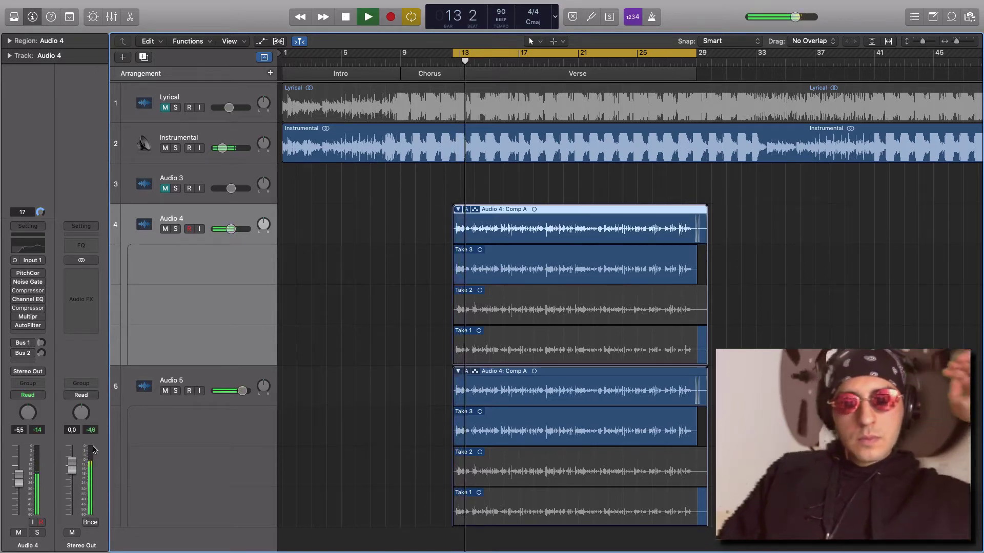
{"action": "key", "text": "space"}
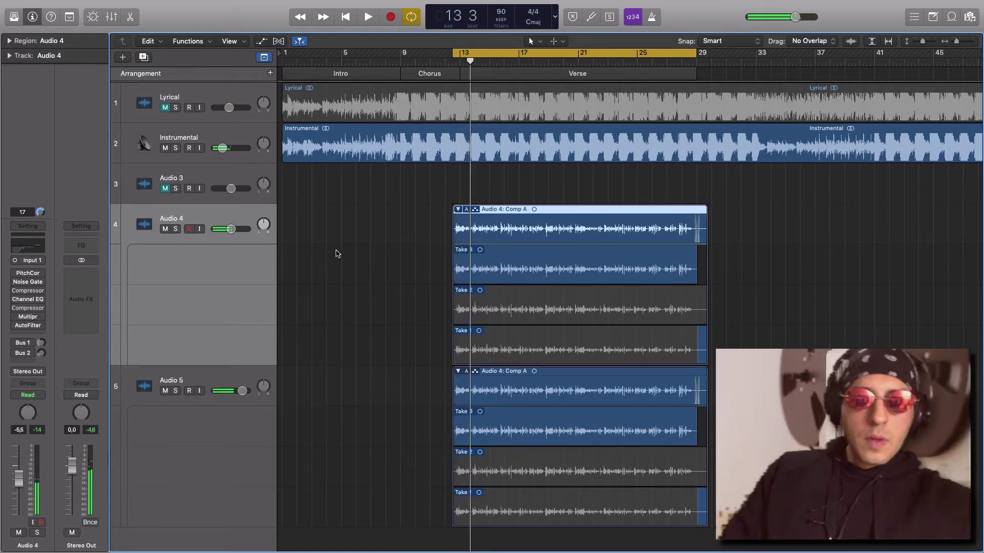
{"action": "left_click", "coordinate": [485, 250]}
{"action": "left_click", "coordinate": [165, 392]}
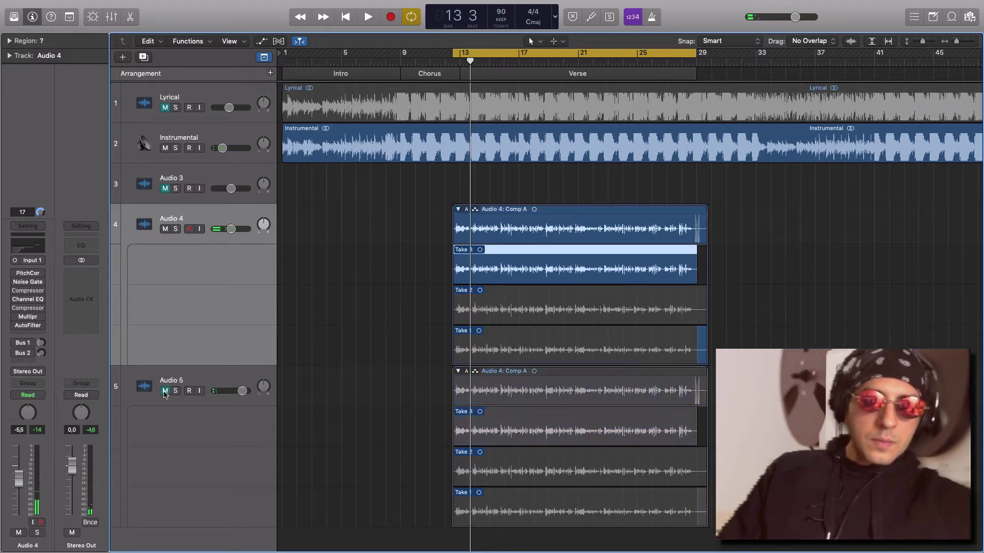
{"action": "left_click", "coordinate": [165, 392]}
{"action": "key", "text": "space"}
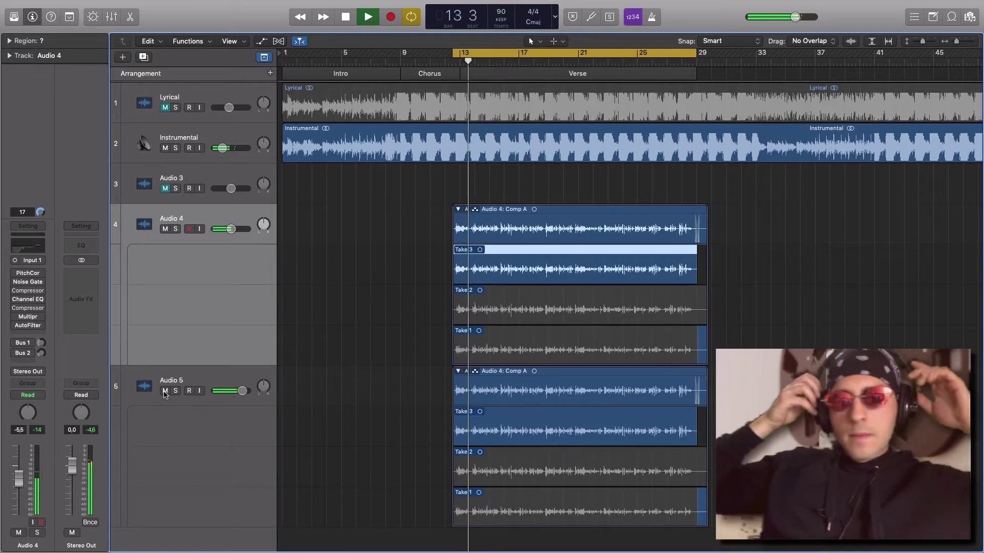
{"action": "key", "text": "space"}
{"action": "left_click", "coordinate": [165, 392]}
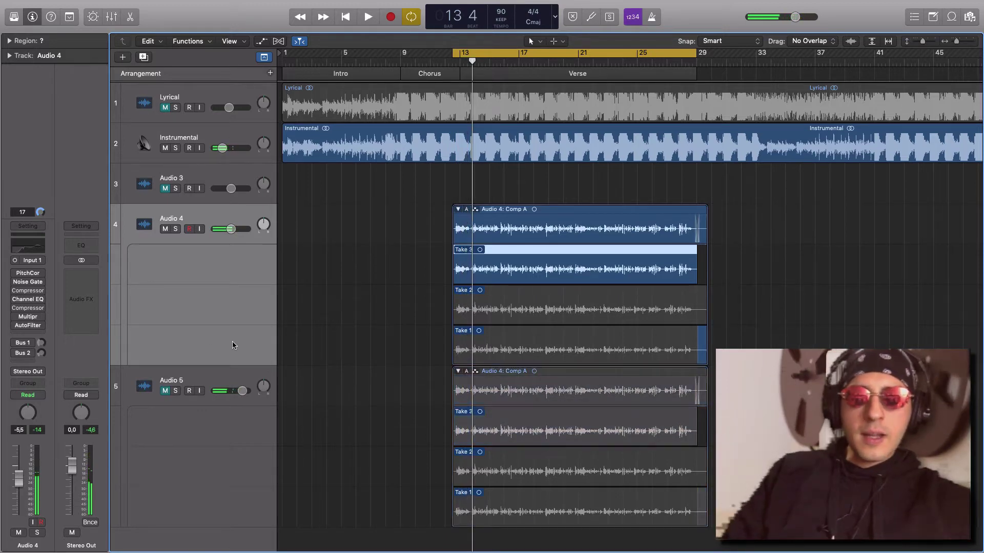
Listen to the unprocessed Audio 4 vocal over the instrumental and return the playhead to bar 13
{"action": "key", "text": "space"}
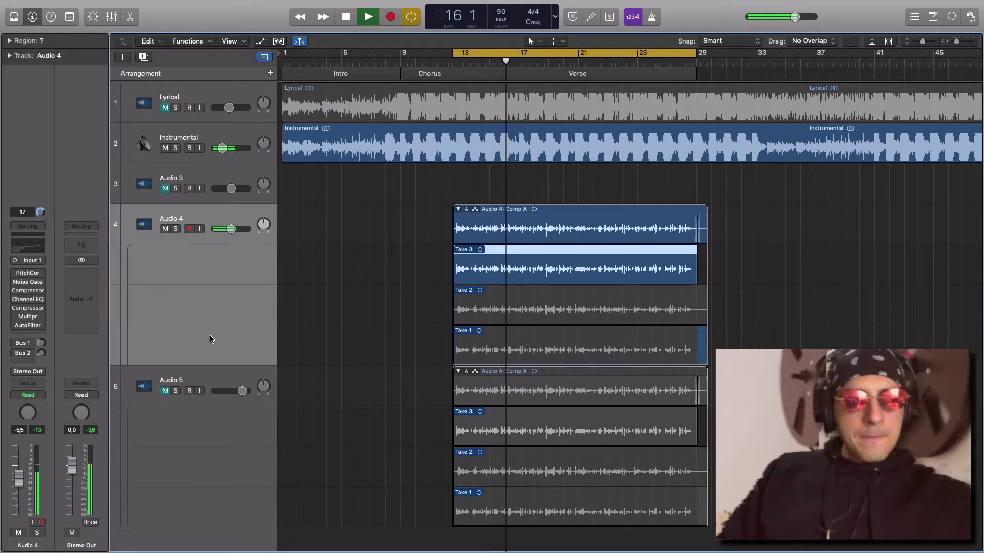
{"action": "key", "text": "space"}
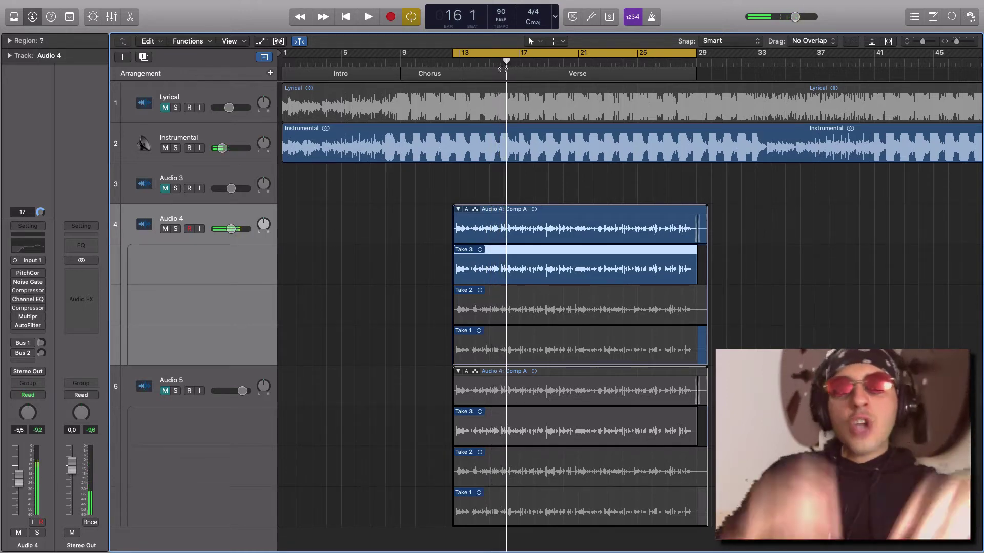
{"action": "left_click_drag", "start_coordinate": [505, 69], "coordinate": [457, 68]}
{"action": "left_click", "coordinate": [455, 61]}
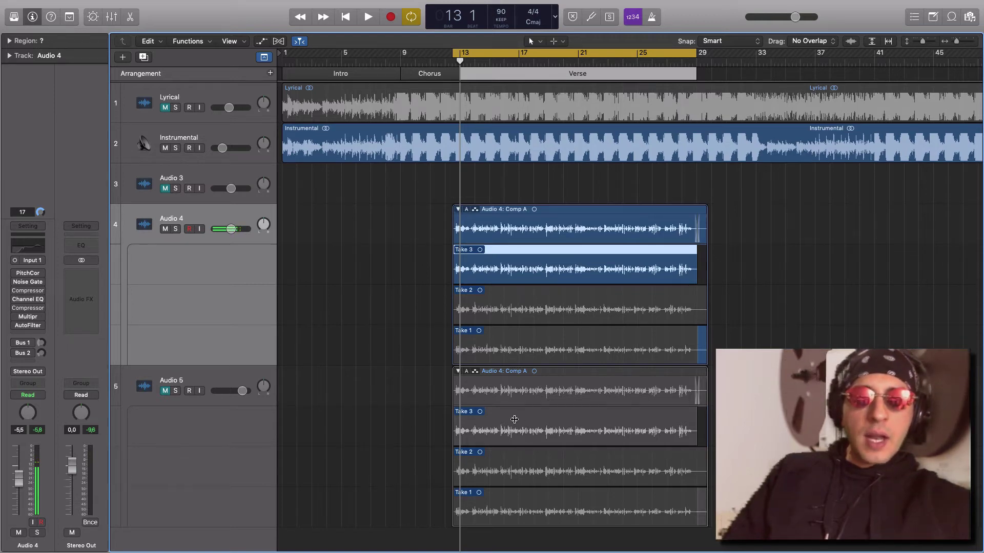
Turn the Pitch Correction plug-in back on for the Audio 4 track
{"action": "left_click", "coordinate": [148, 382]}
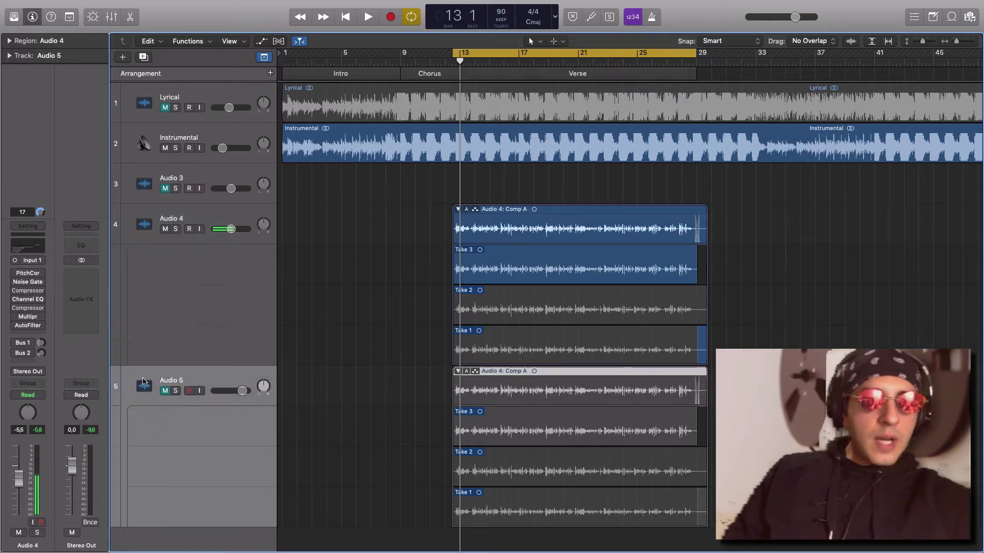
{"action": "left_click", "coordinate": [129, 234]}
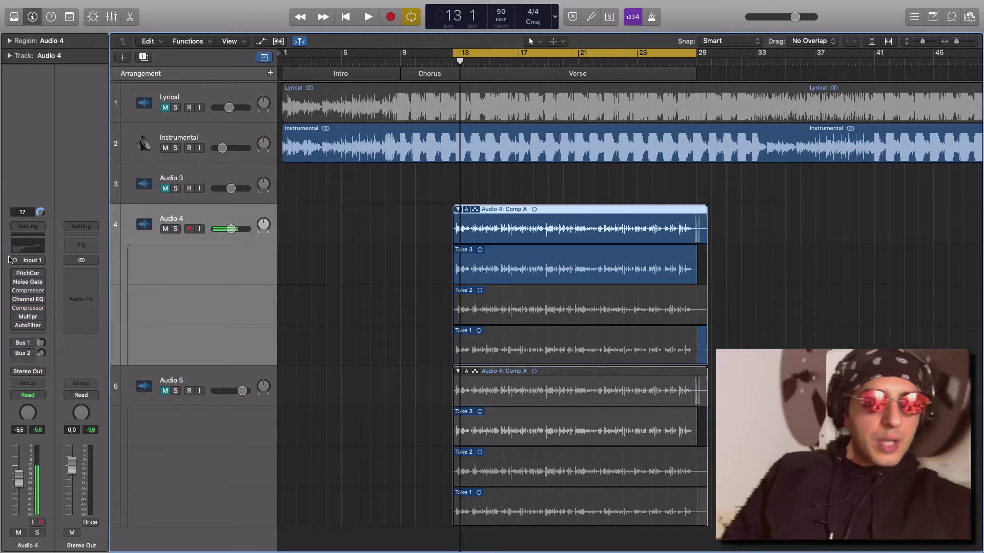
{"action": "left_click_drag", "start_coordinate": [15, 273], "coordinate": [16, 282]}
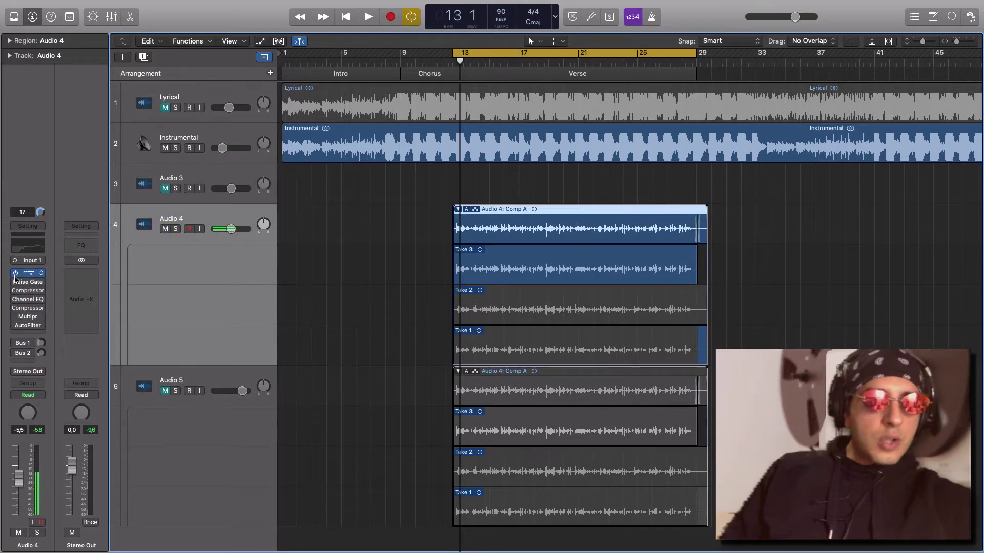
Turn the remaining Audio 4 plug-ins and the Bus 1 and Bus 2 sends back on
{"action": "left_click", "coordinate": [14, 295]}
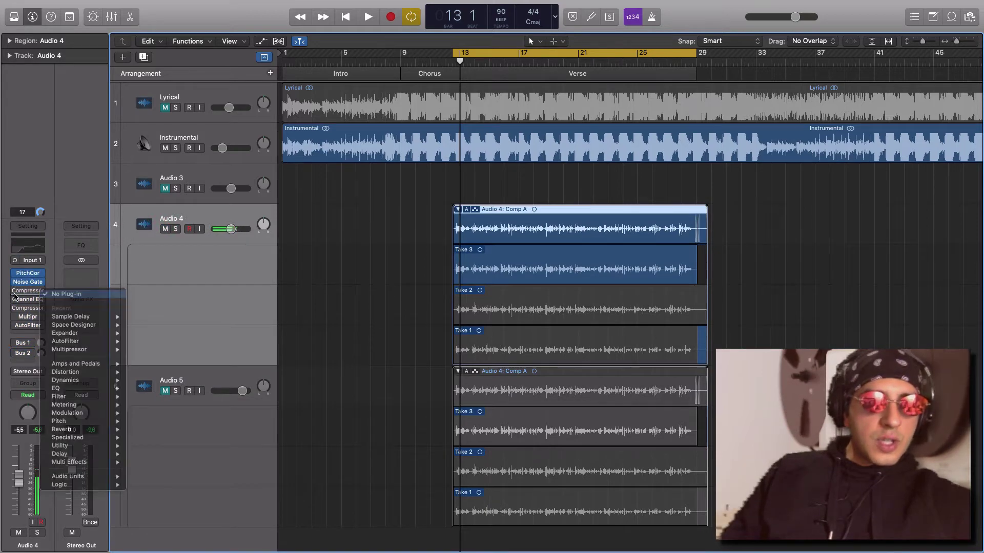
{"action": "key", "text": "Escape"}
{"action": "left_click", "coordinate": [14, 292], "text": "shift"}
{"action": "left_click", "coordinate": [16, 300], "text": "shift"}
{"action": "left_click", "coordinate": [16, 316], "text": "shift"}
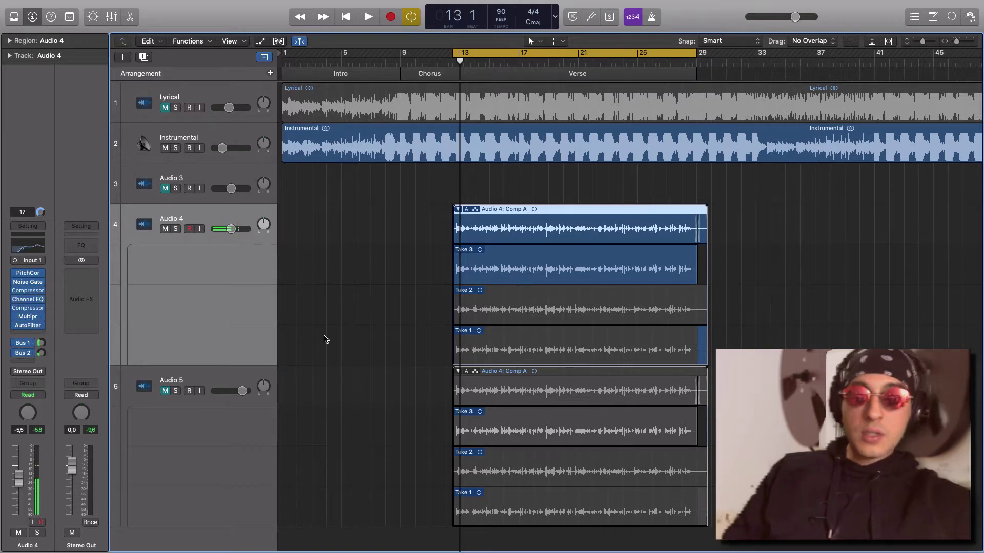
Play the verse from bar 13 with the full vocal chain active, stop, and return the playhead to just before bar 13
{"action": "key", "text": "space"}
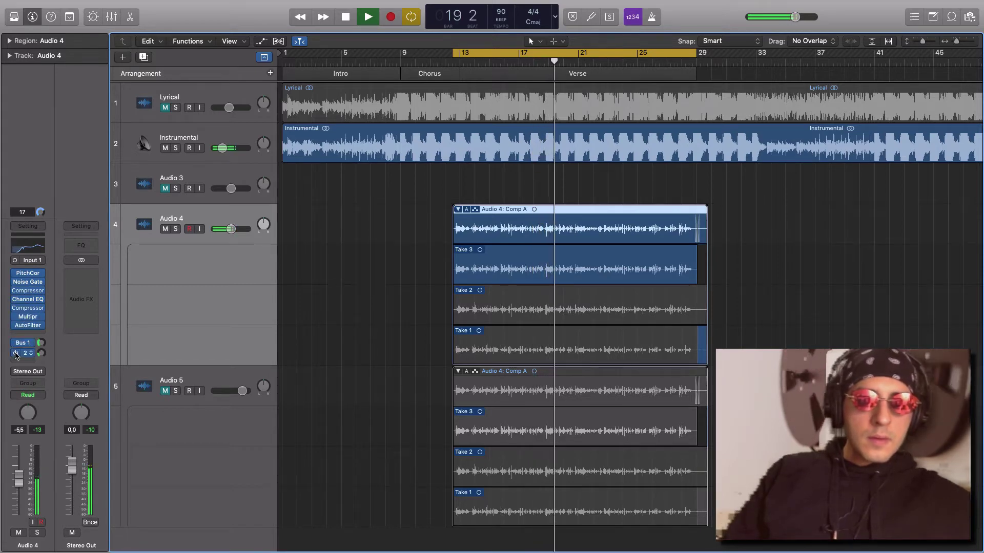
{"action": "key", "text": "space"}
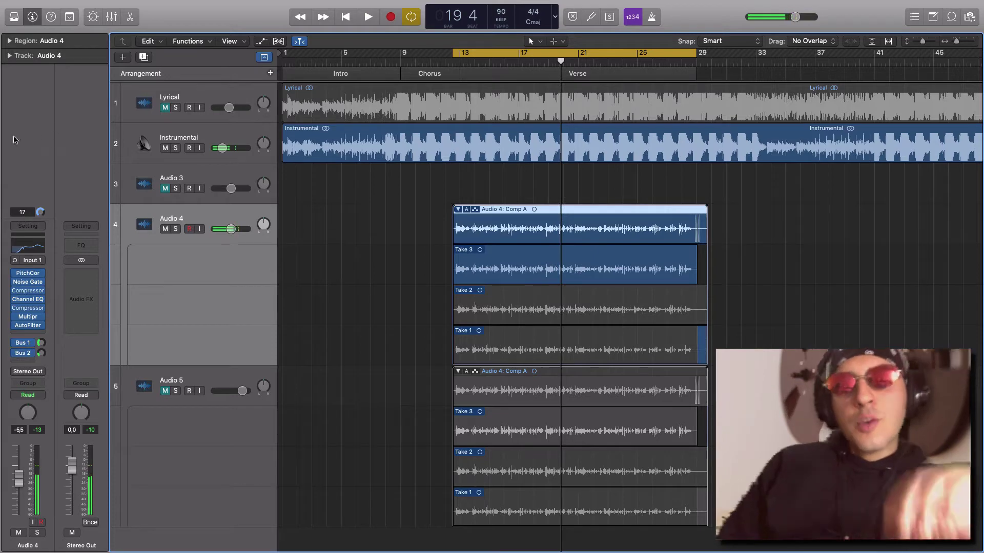
{"action": "left_click_drag", "start_coordinate": [555, 66], "coordinate": [451, 63]}
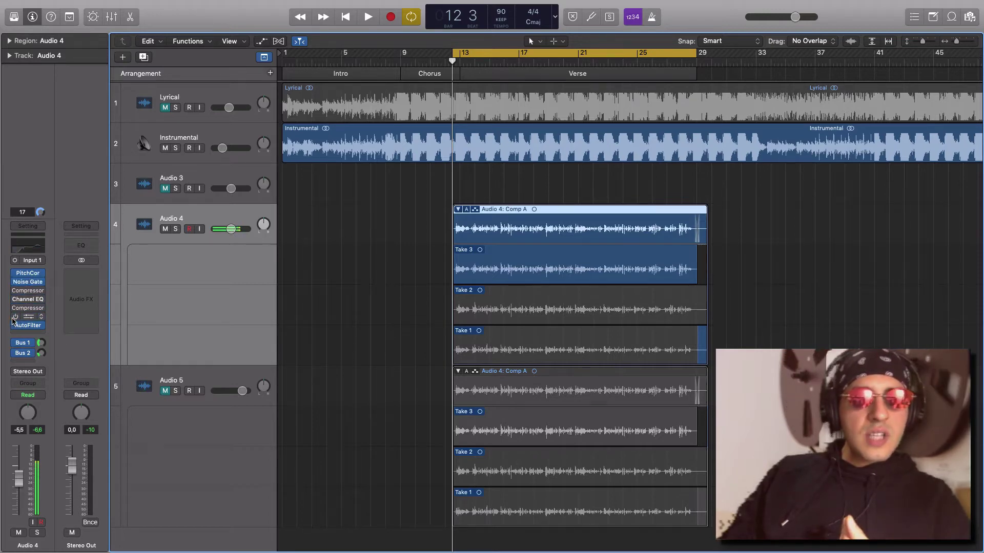
Switch off the Bus 1 and Bus 2 sends on Audio 4 and review the Noise Gate's factory preset Tighten Up
{"action": "left_click", "coordinate": [16, 343]}
{"action": "left_click", "coordinate": [15, 353]}
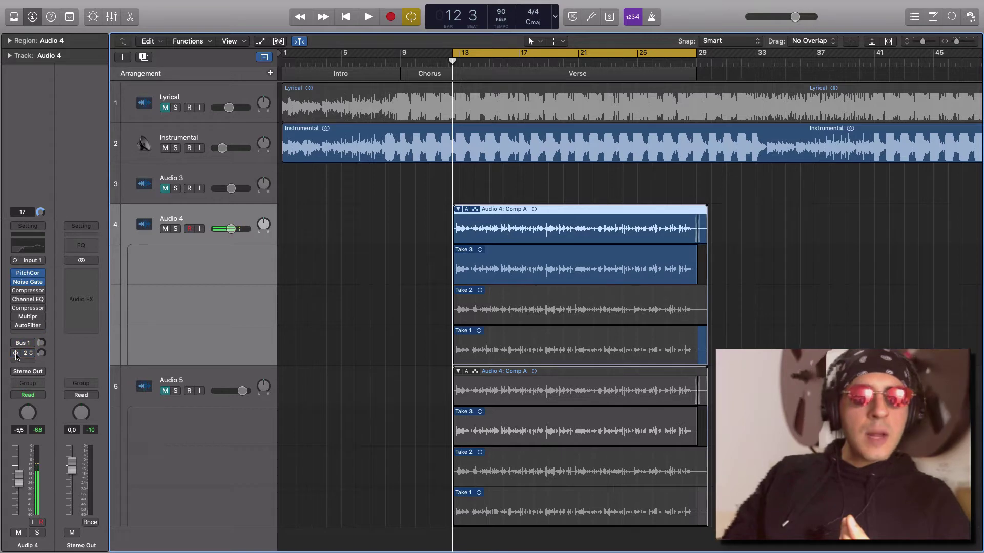
{"action": "left_click", "coordinate": [28, 282]}
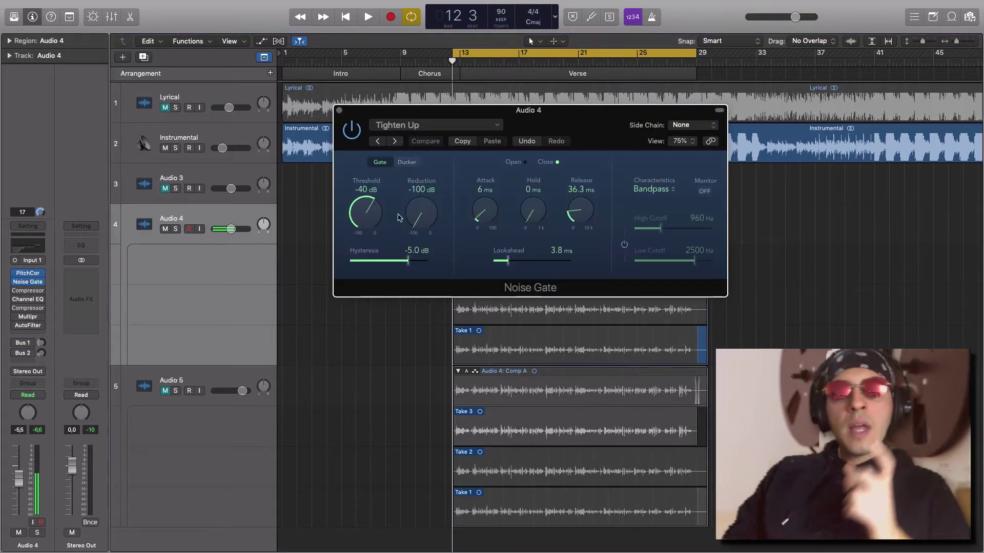
{"action": "left_click", "coordinate": [411, 125]}
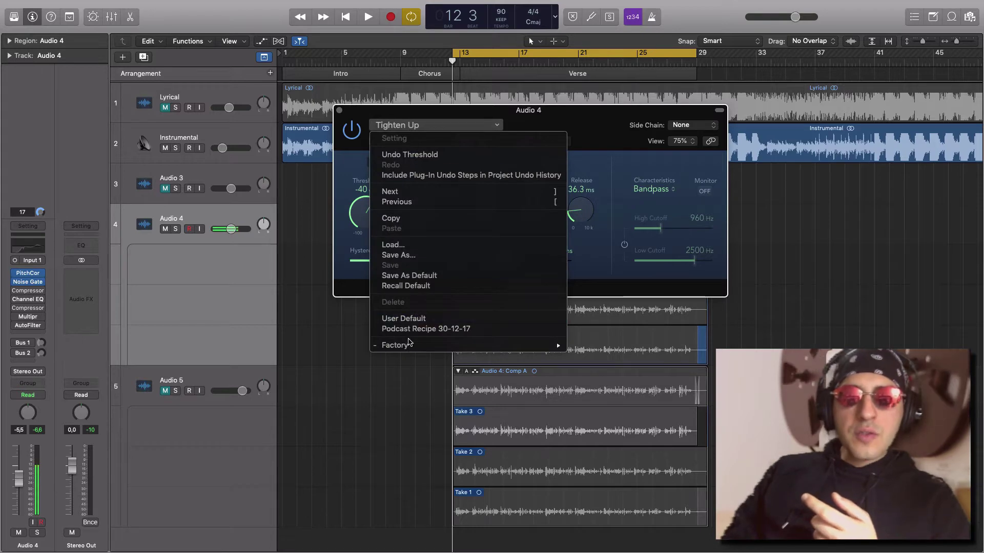
{"action": "mouse_move", "coordinate": [410, 349]}
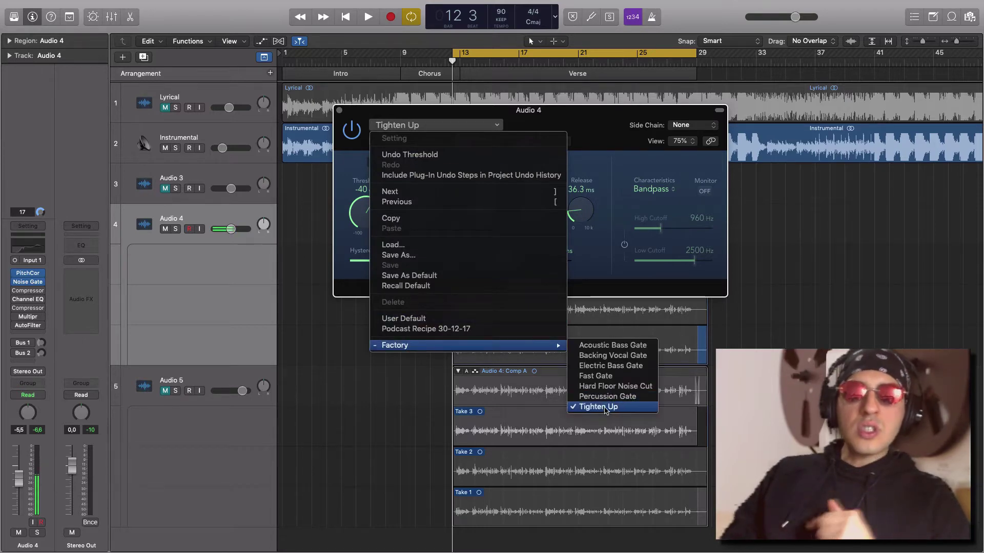
{"action": "left_click", "coordinate": [527, 124]}
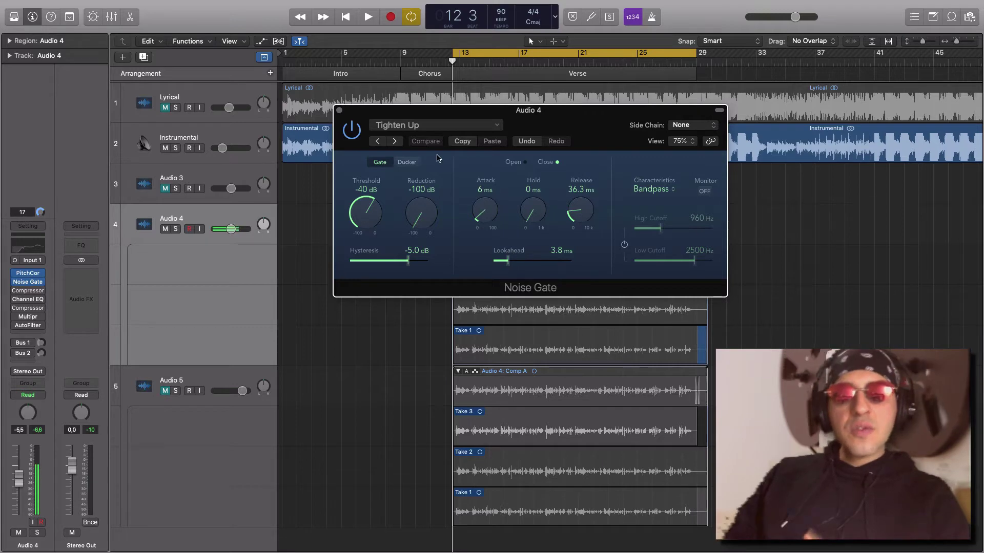
{"action": "left_click", "coordinate": [338, 110]}
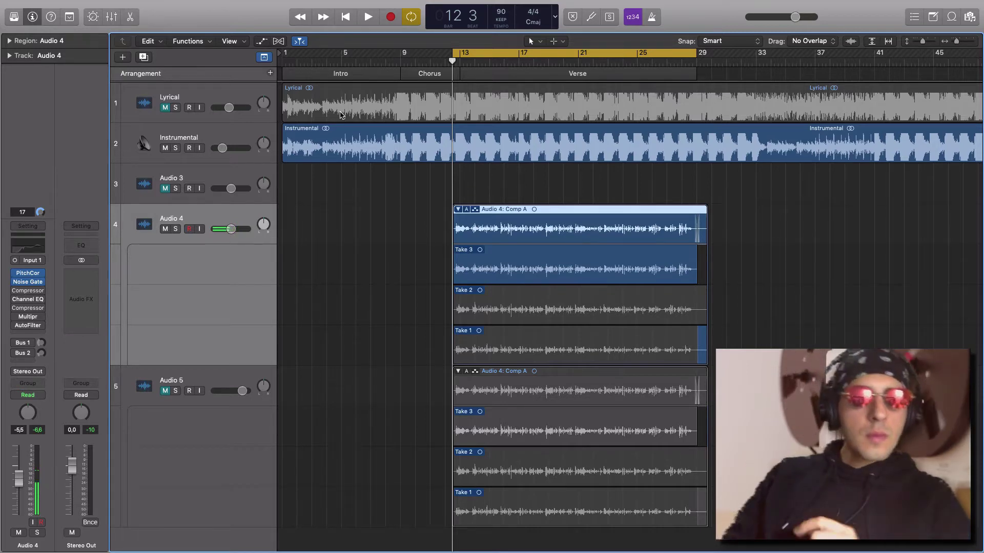
Open Audio 4's first Compressor and toggle its bypass while the verse plays, leaving the Compressor on
{"action": "left_click", "coordinate": [27, 292]}
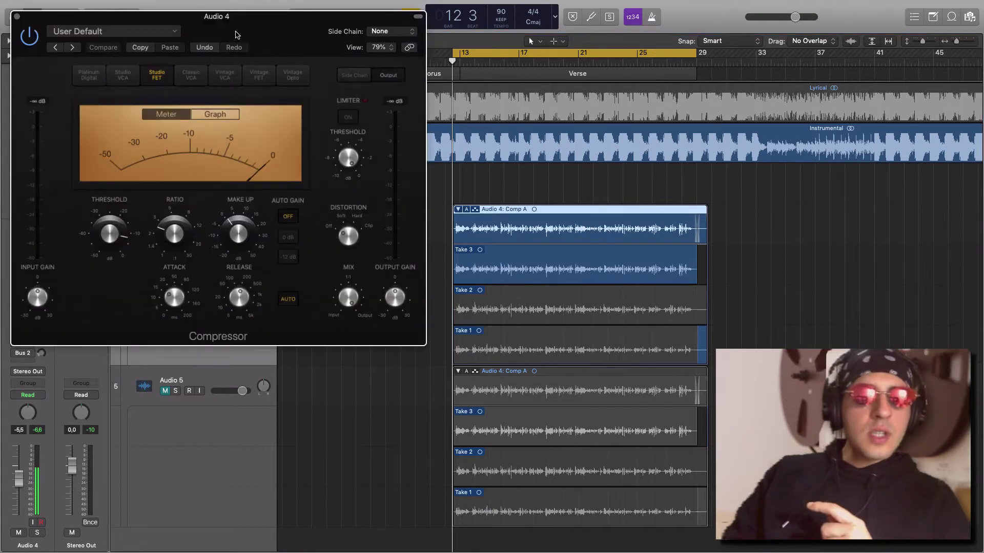
{"action": "left_click_drag", "start_coordinate": [234, 27], "coordinate": [581, 64]}
{"action": "key", "text": "space"}
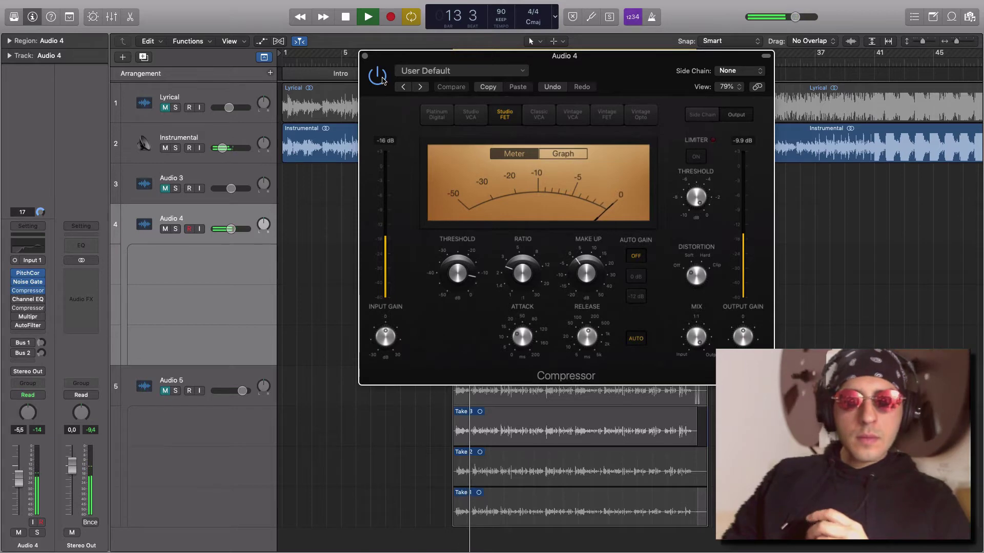
{"action": "left_click", "coordinate": [382, 79]}
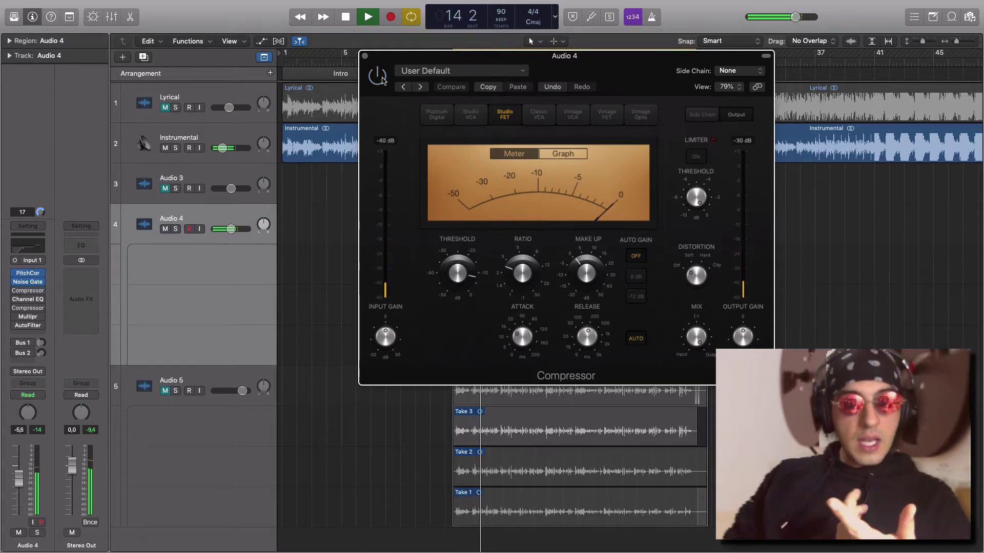
{"action": "left_click", "coordinate": [382, 80]}
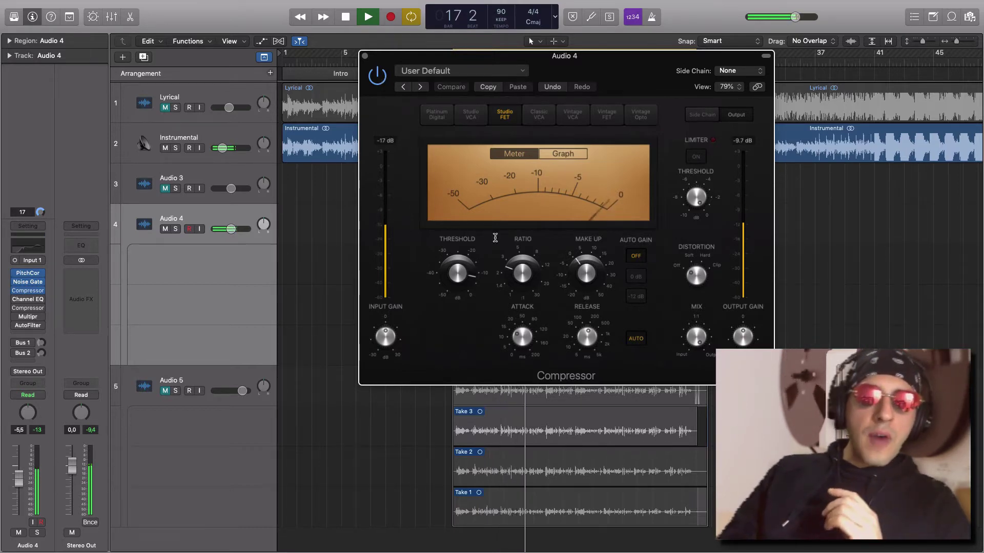
Set the first Compressor's threshold to -12.0 dB during playback, then stop the verse
{"action": "mouse_move", "coordinate": [461, 274]}
{"action": "mouse_move", "coordinate": [586, 271]}
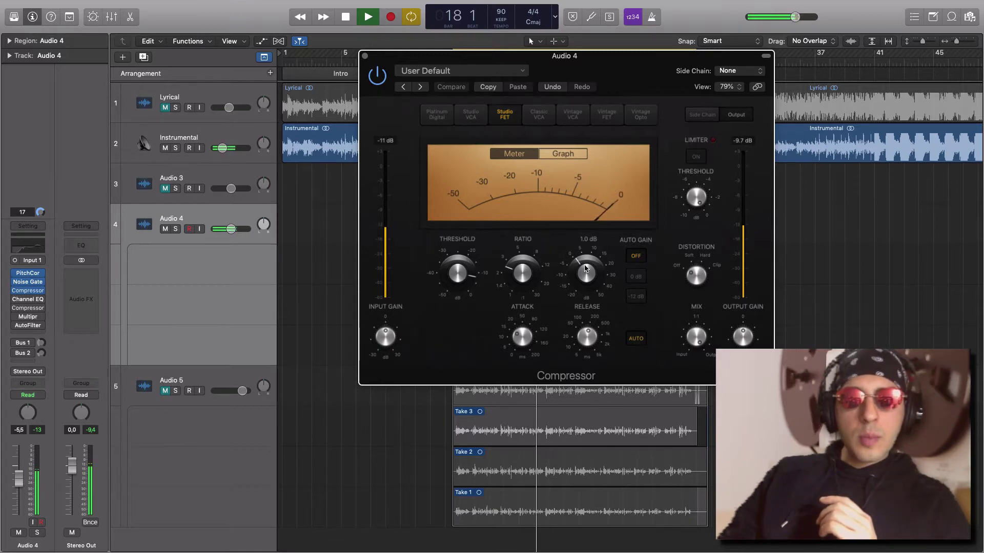
{"action": "left_click", "coordinate": [461, 273]}
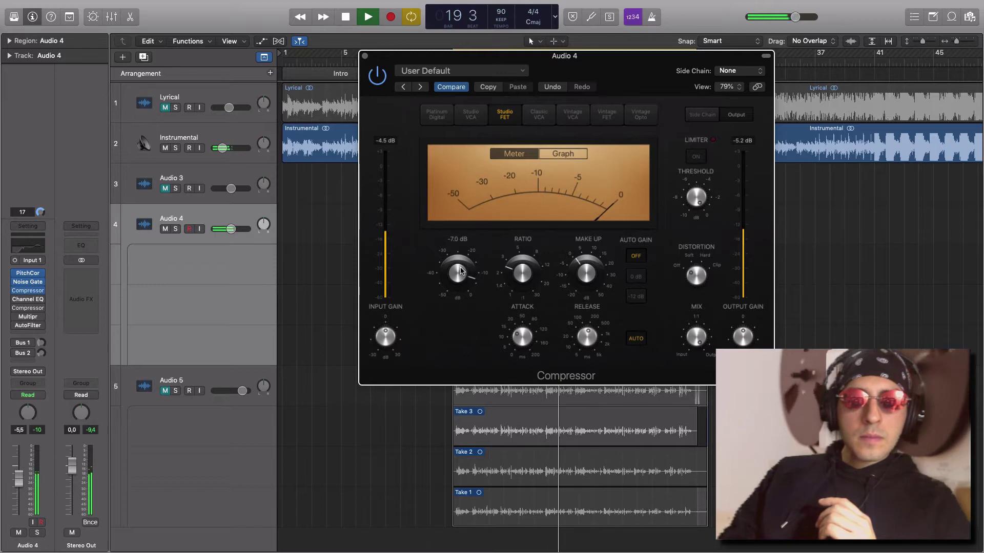
{"action": "left_click_drag", "start_coordinate": [462, 275], "coordinate": [463, 282]}
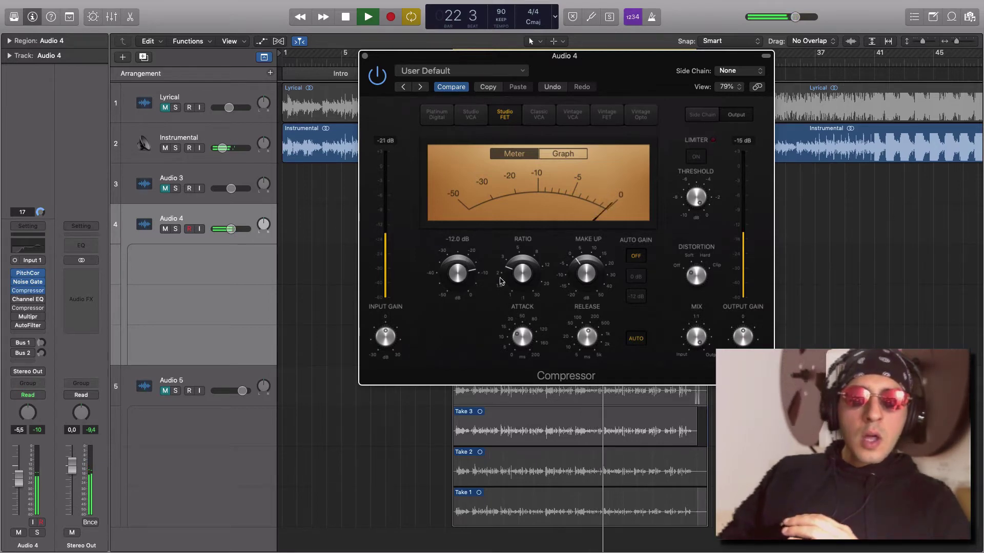
{"action": "key", "text": "space"}
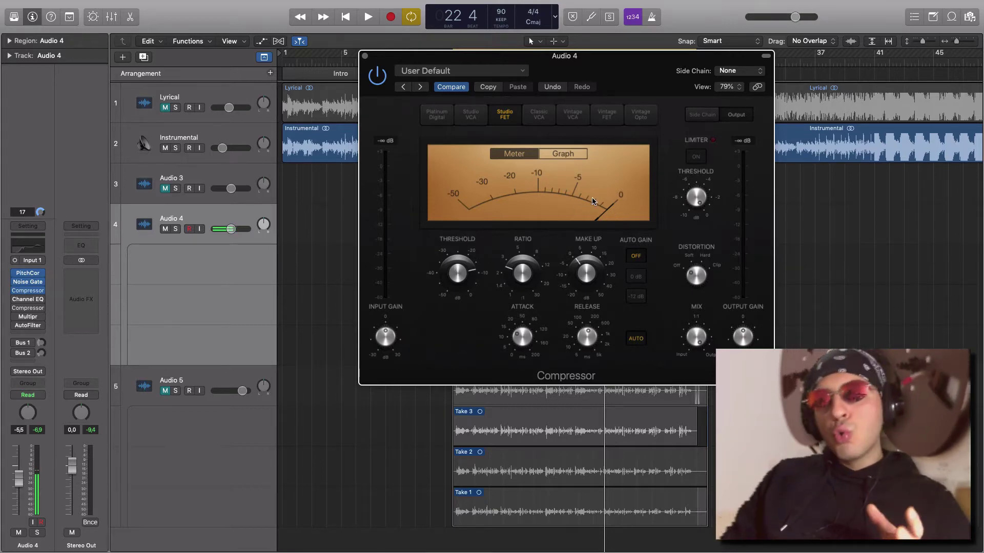
Play the verse while examining the Compressor's attack, release, distortion and mix settings, then stop and close the plug-in
{"action": "key", "text": "space"}
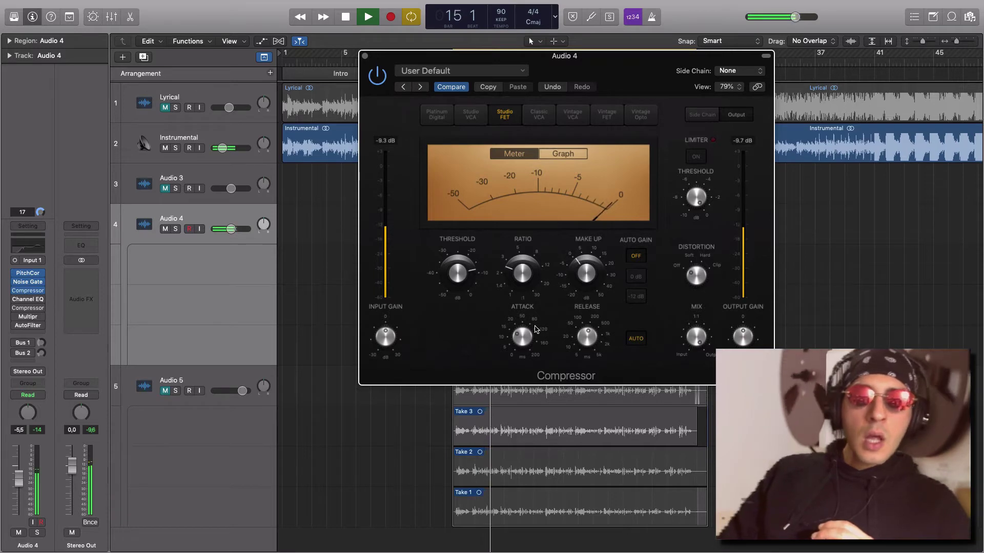
{"action": "mouse_move", "coordinate": [582, 337]}
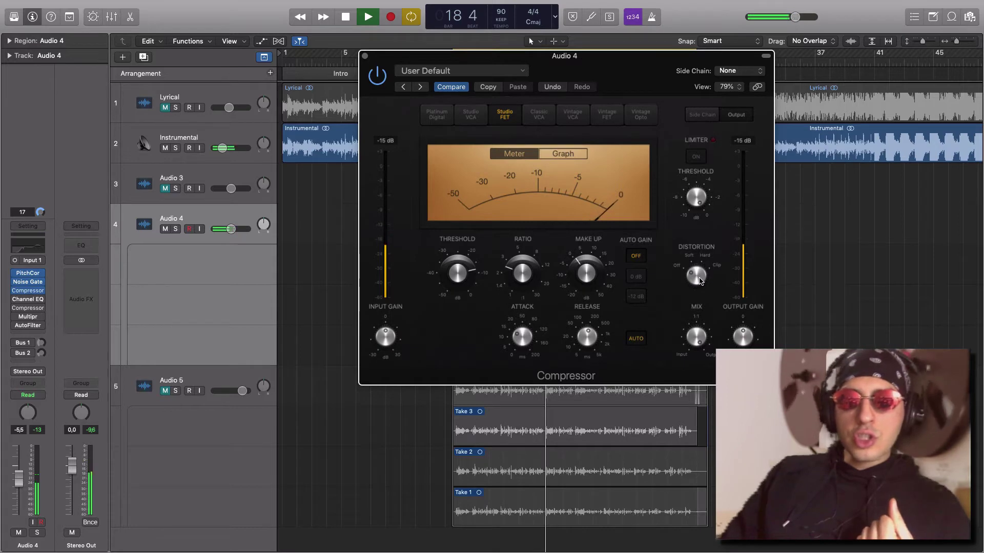
{"action": "mouse_move", "coordinate": [698, 337]}
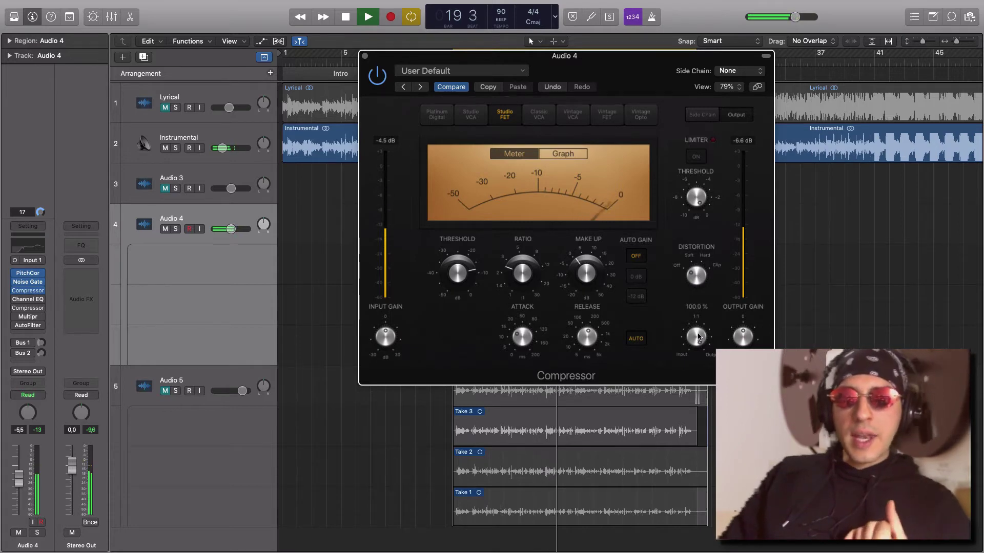
{"action": "key", "text": "space"}
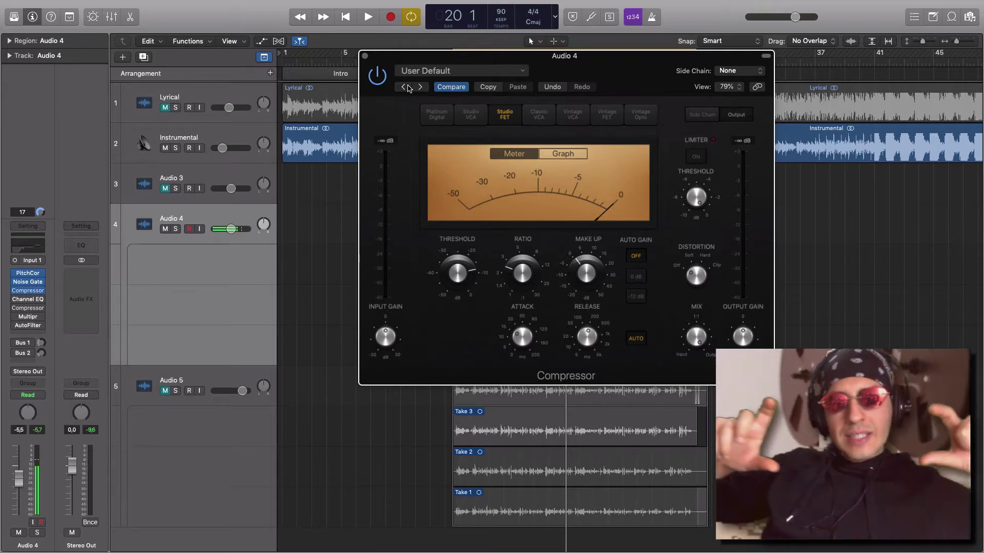
{"action": "left_click", "coordinate": [364, 55]}
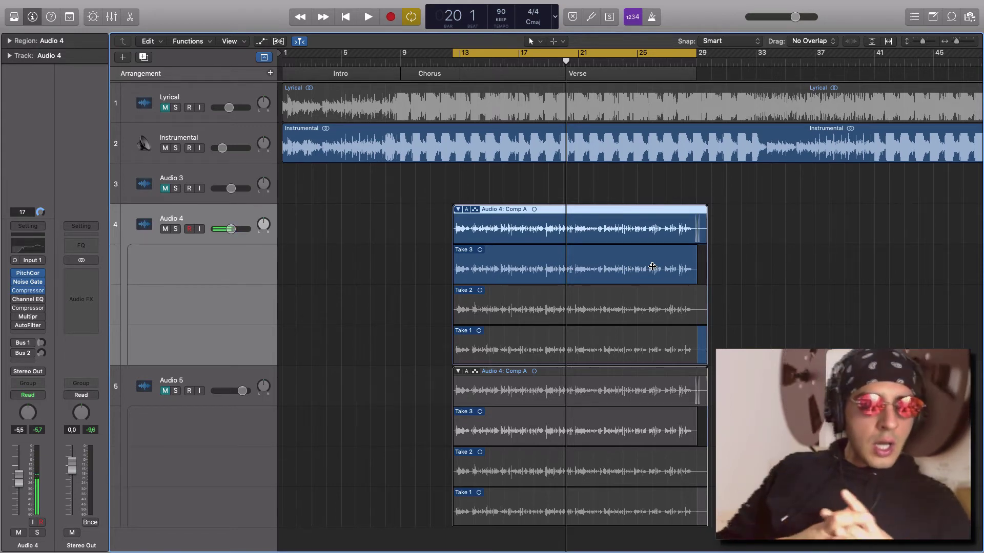
Open the Channel EQ of the Audio 4 track and move its window clear of the channel strip
{"action": "mouse_move", "coordinate": [31, 309]}
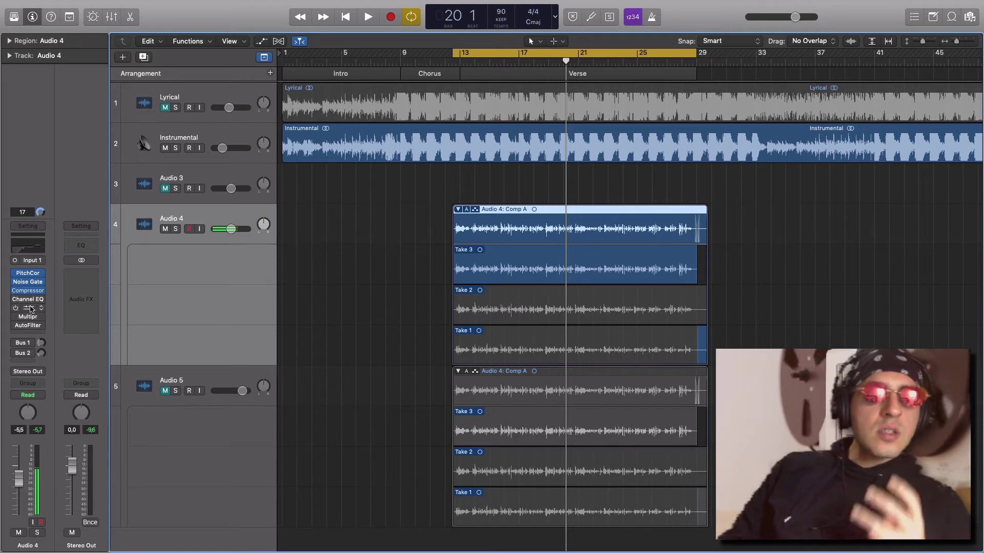
{"action": "left_click", "coordinate": [25, 302]}
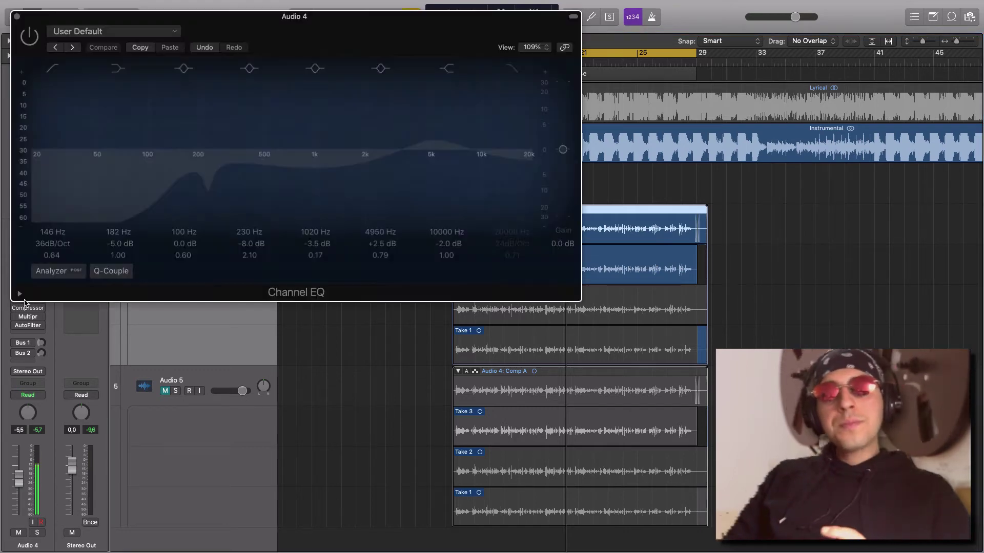
{"action": "left_click_drag", "start_coordinate": [223, 35], "coordinate": [346, 74]}
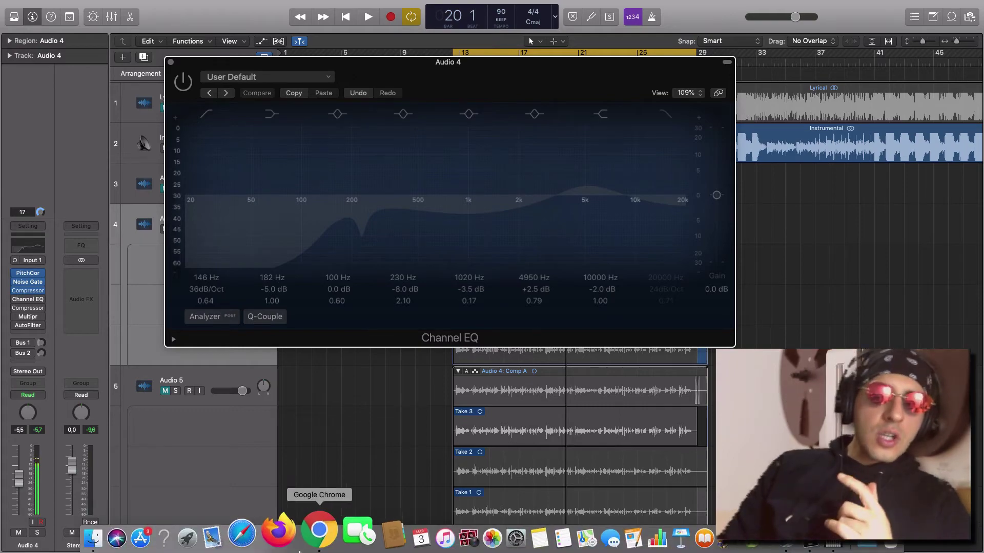
Switch to Google Chrome and show the YouTube video "REACTING TO MY SUBSCRIBERS MUSIC" down to its description
{"action": "left_click", "coordinate": [300, 534]}
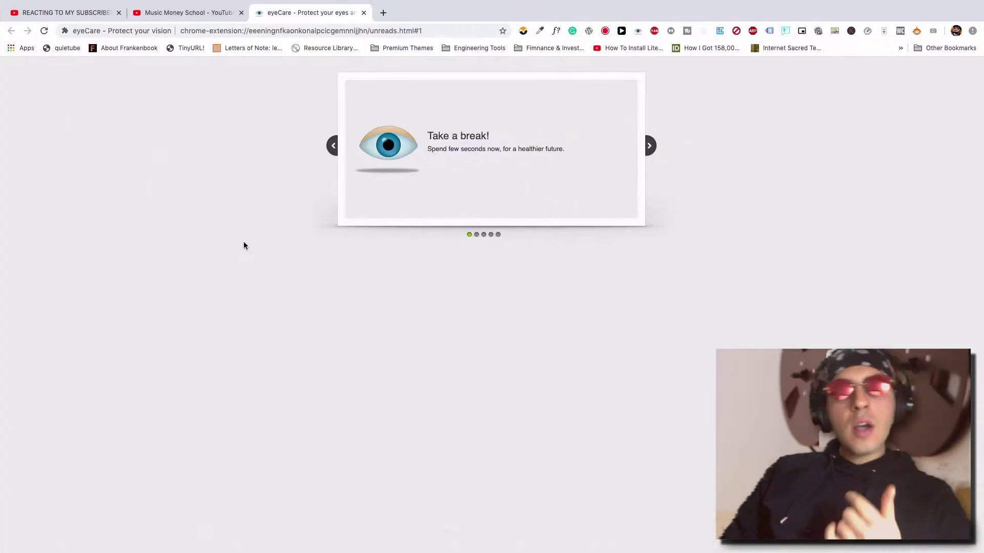
{"action": "left_click", "coordinate": [162, 15]}
{"action": "left_click", "coordinate": [73, 11]}
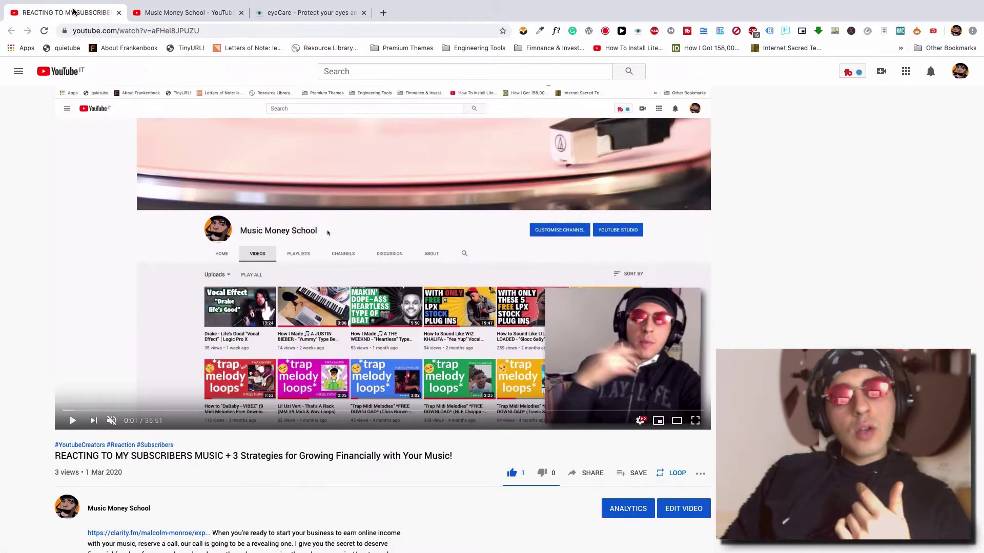
{"action": "scroll", "coordinate": [262, 257], "scroll_direction": "down", "scroll_amount": 3}
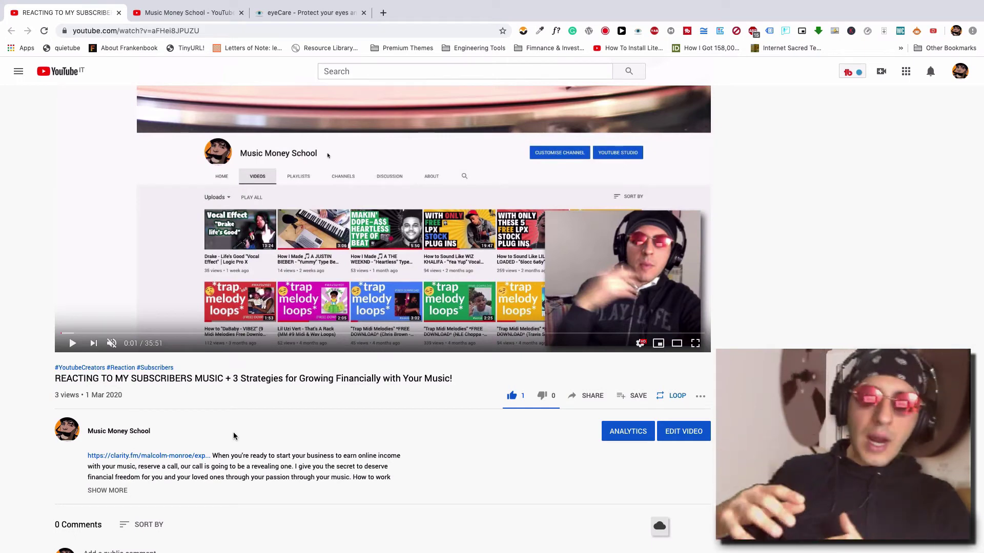
{"action": "scroll", "coordinate": [234, 436], "scroll_direction": "down", "scroll_amount": 1}
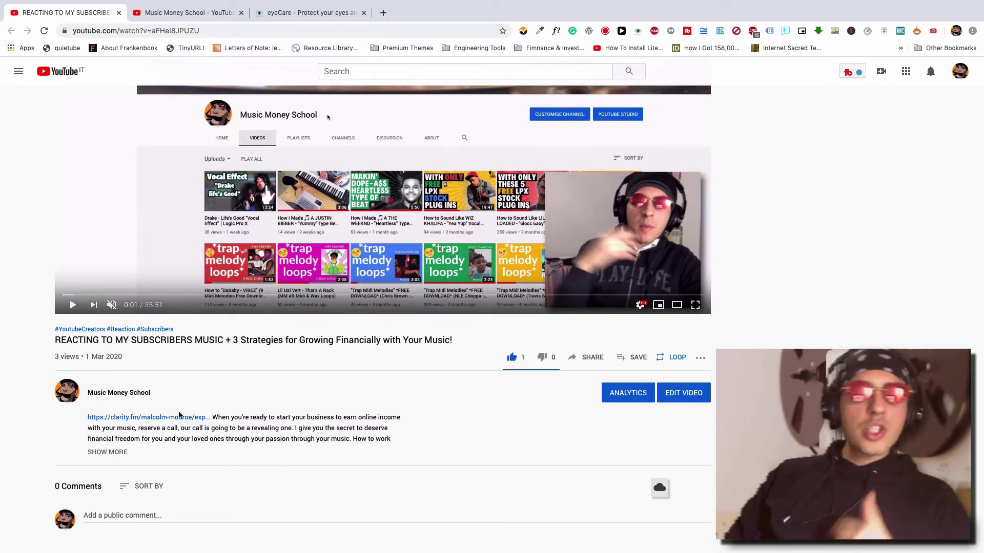
Expand the full video description, show its list of subscriber links, and open the clarity.fm link
{"action": "left_click", "coordinate": [125, 453]}
{"action": "scroll", "coordinate": [115, 456], "scroll_direction": "down", "scroll_amount": 1}
{"action": "scroll", "coordinate": [115, 458], "scroll_direction": "down", "scroll_amount": 3}
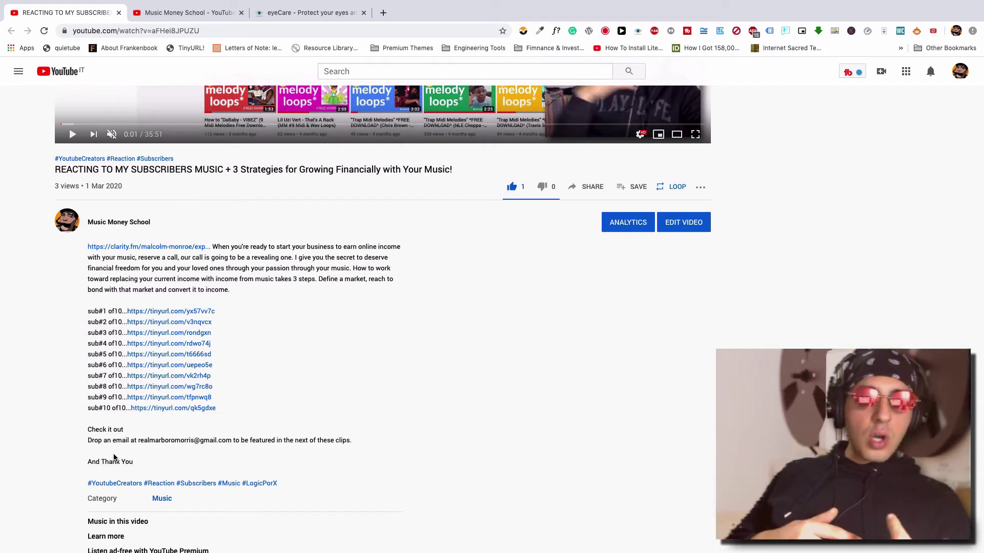
{"action": "left_click", "coordinate": [137, 247]}
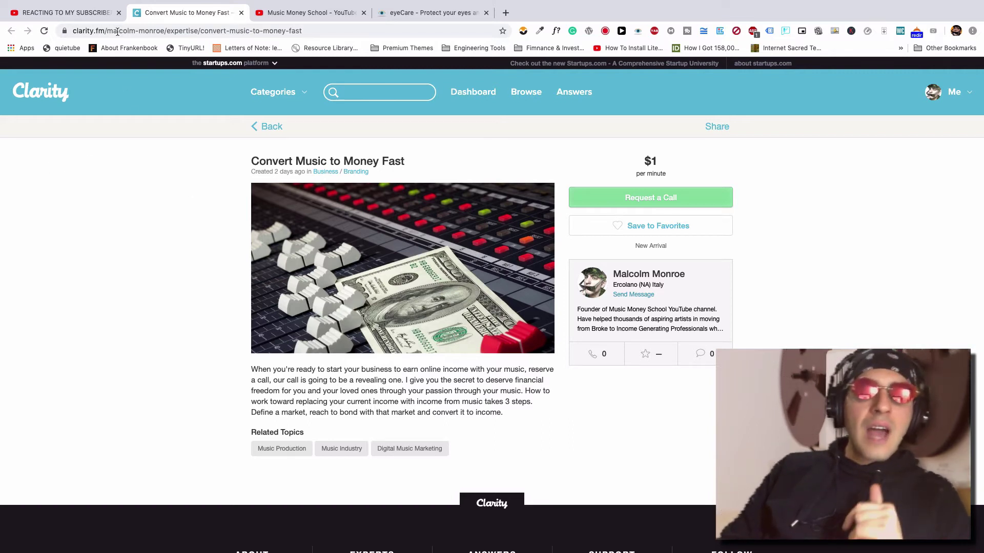
Return to Logic Pro, turn on Audio 4's Channel EQ and start playing the verse
{"action": "mouse_move", "coordinate": [768, 546]}
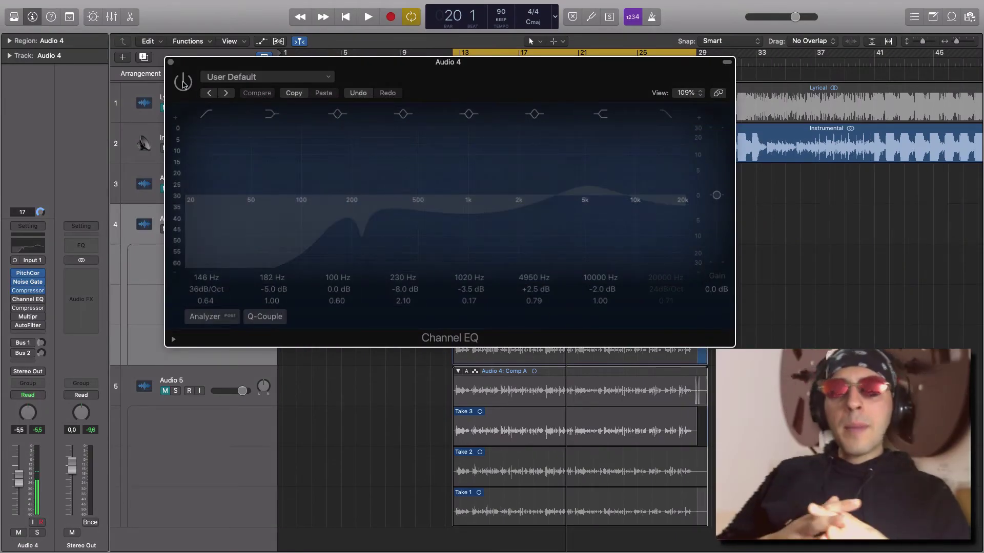
{"action": "left_click", "coordinate": [184, 84]}
{"action": "key", "text": "space"}
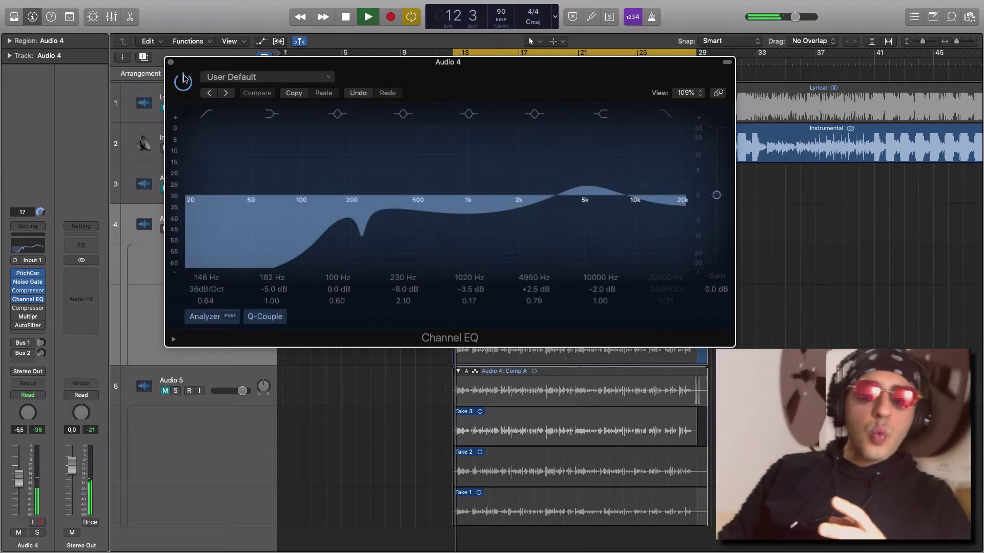
Move the Channel EQ window clear of the track headers, compare the verse with the EQ bypassed and re-enabled, and stop playback
{"action": "left_click_drag", "start_coordinate": [187, 72], "coordinate": [233, 97]}
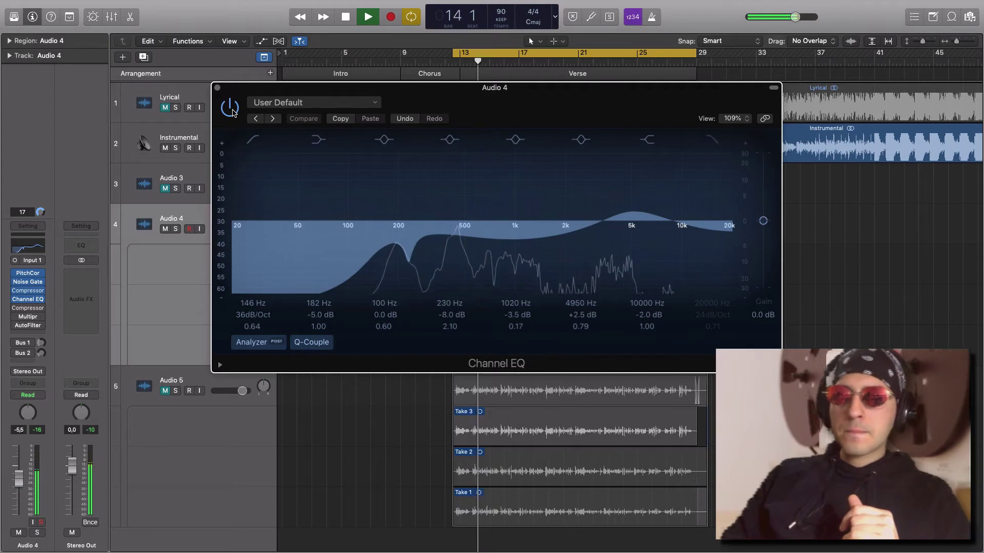
{"action": "left_click", "coordinate": [232, 110]}
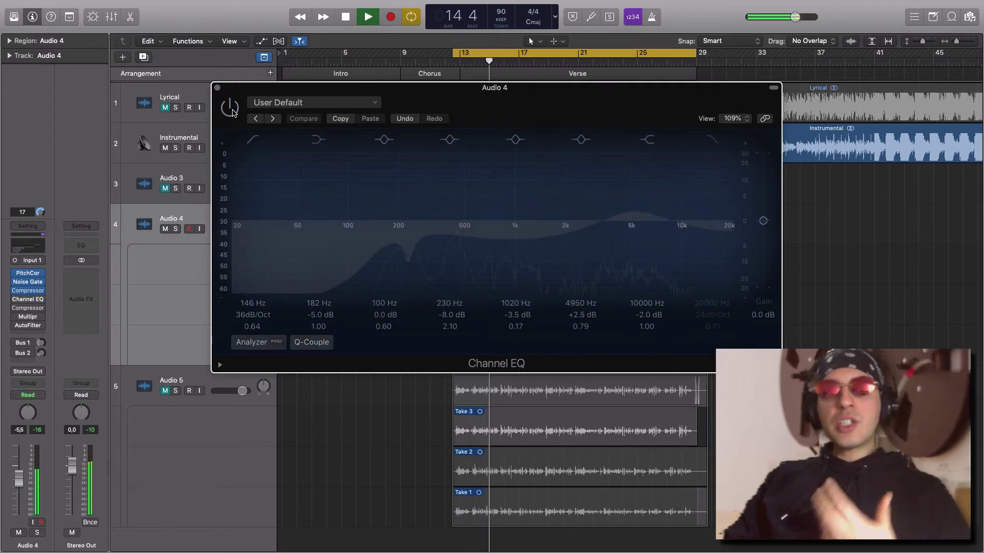
{"action": "left_click", "coordinate": [231, 109]}
{"action": "key", "text": "space"}
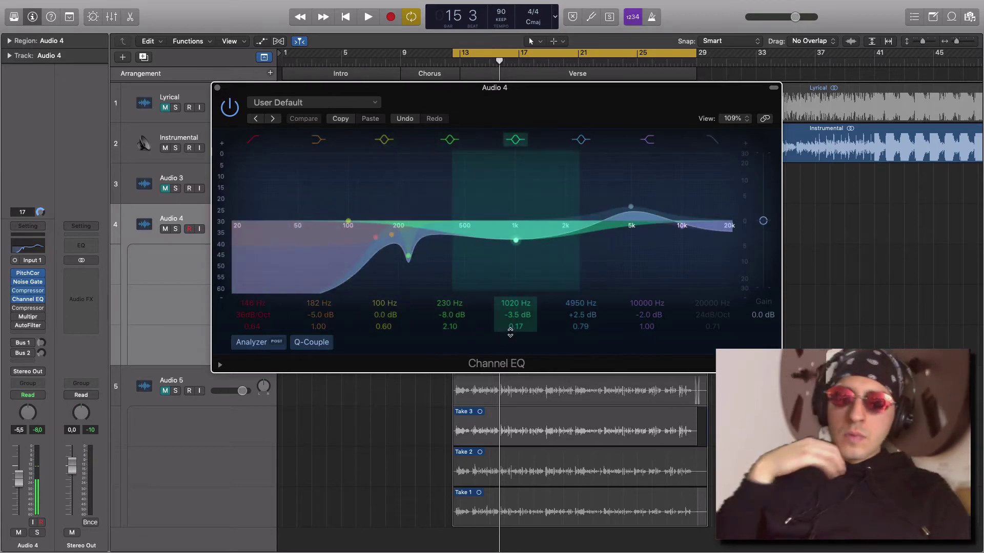
Listen to a bit more of the verse, examine the Channel EQ's 230 Hz band, and close the EQ window
{"action": "key", "text": "space"}
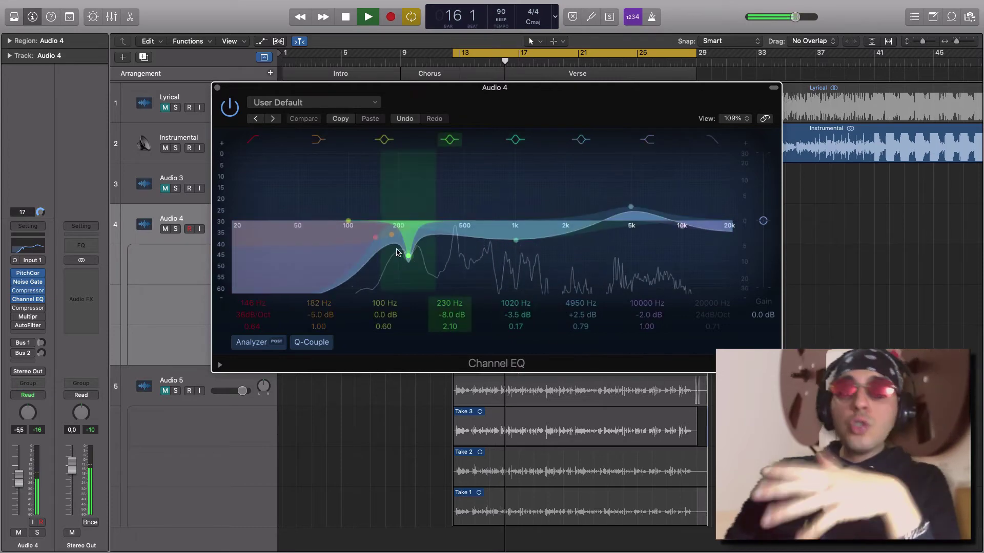
{"action": "key", "text": "space"}
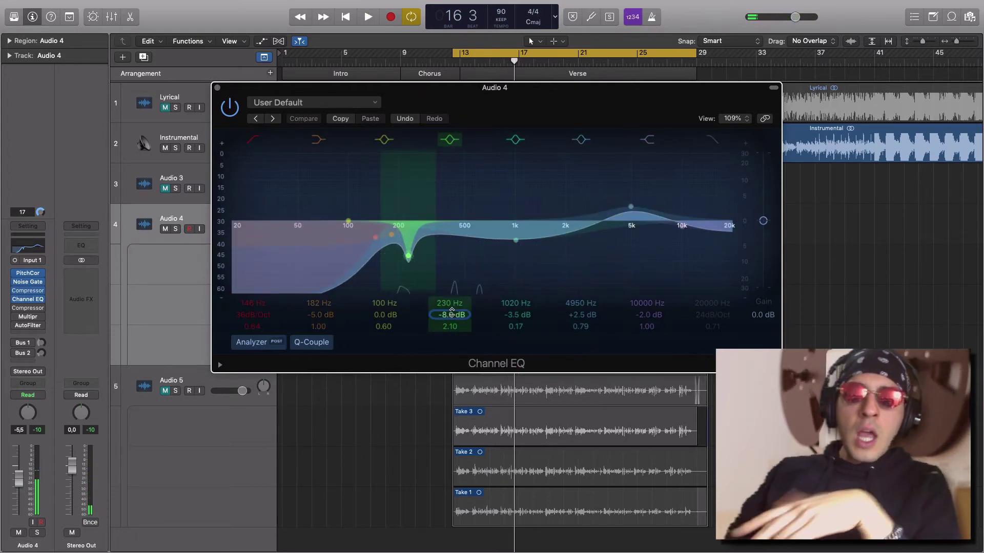
{"action": "double_click", "coordinate": [452, 313]}
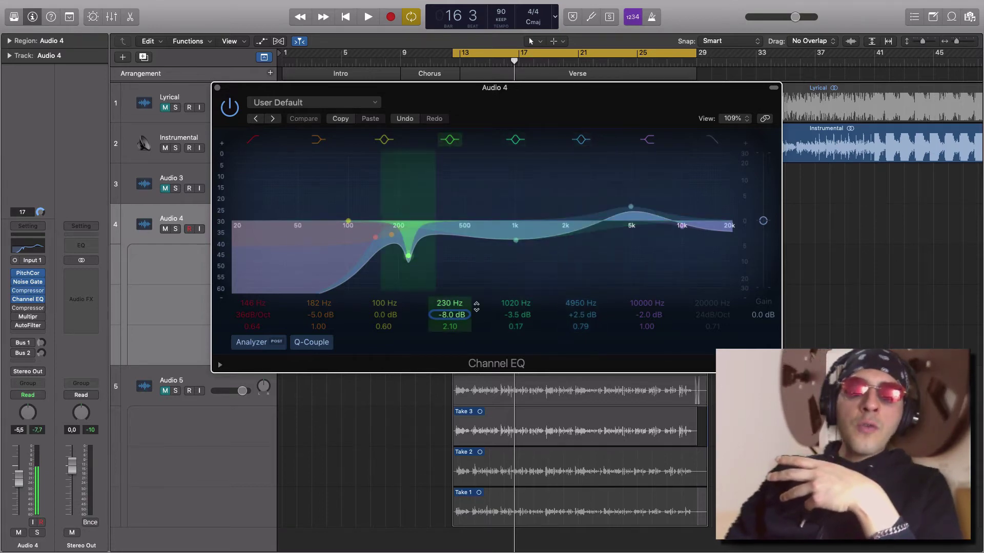
{"action": "left_click", "coordinate": [408, 255]}
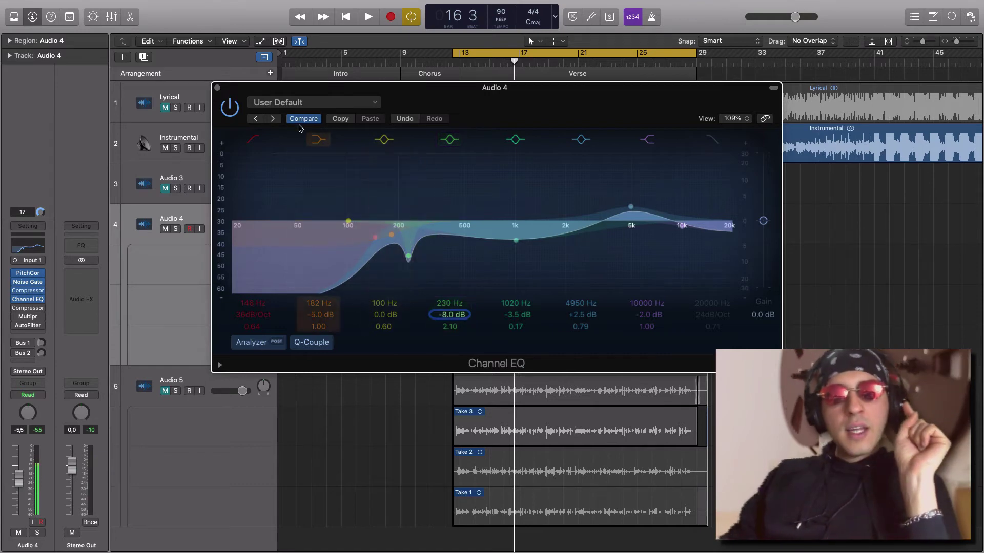
{"action": "left_click", "coordinate": [217, 88]}
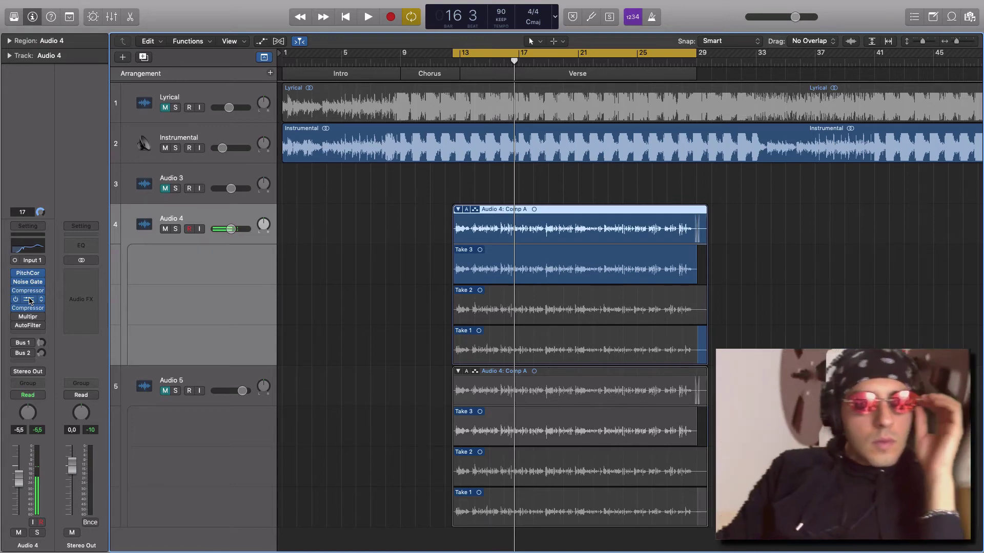
Turn on Audio 4's second Compressor, inspect its Studio VCA settings while the verse plays, and close its window
{"action": "key", "text": "space"}
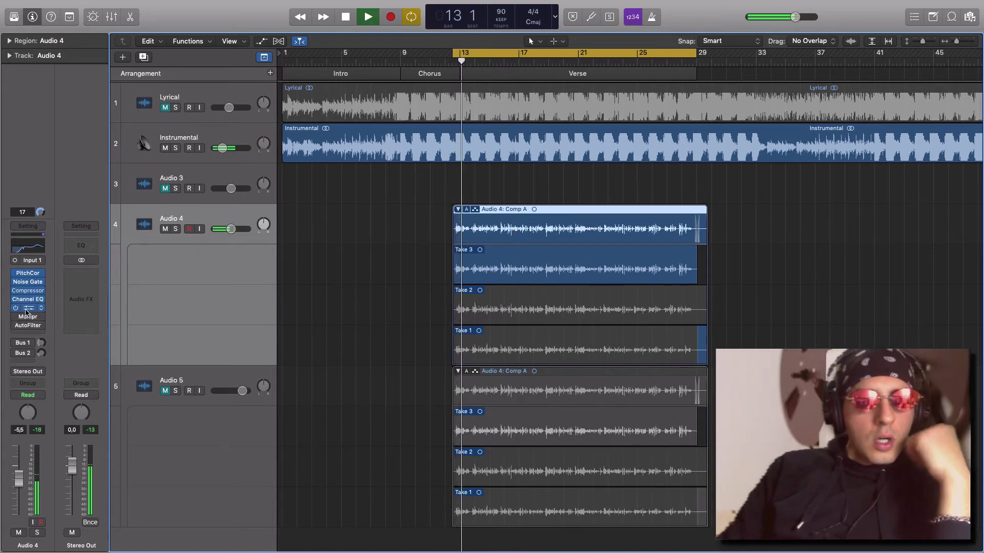
{"action": "left_click", "coordinate": [27, 309]}
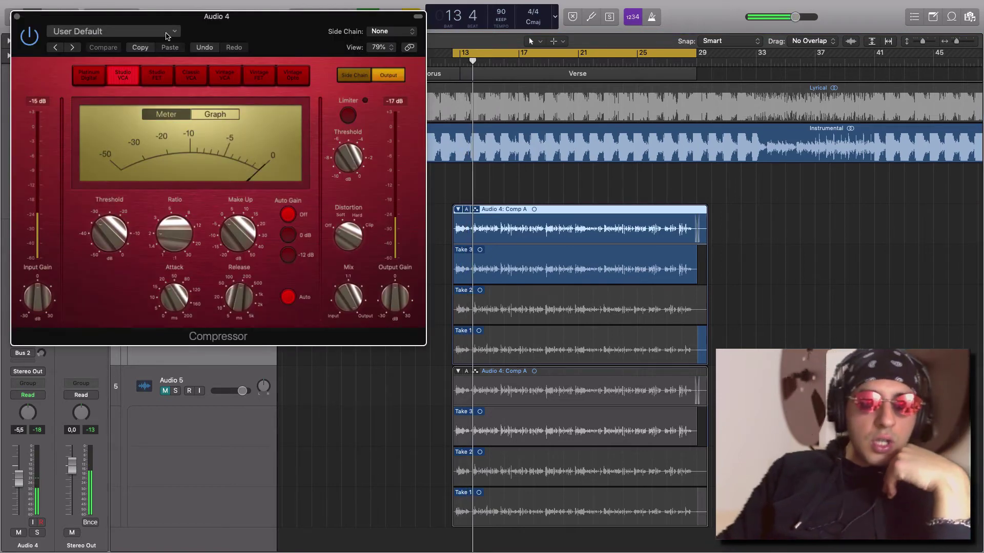
{"action": "left_click_drag", "start_coordinate": [167, 36], "coordinate": [456, 46]}
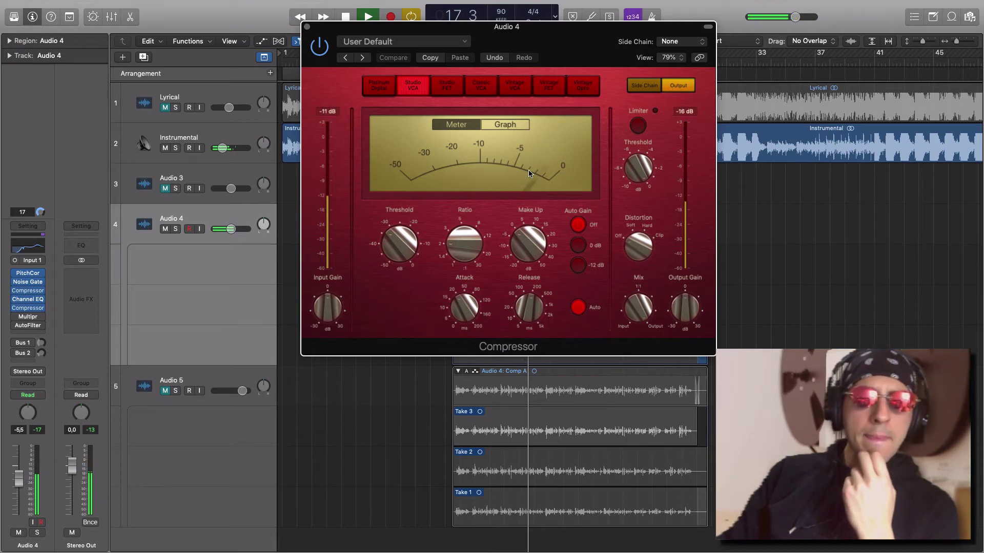
{"action": "mouse_move", "coordinate": [538, 249]}
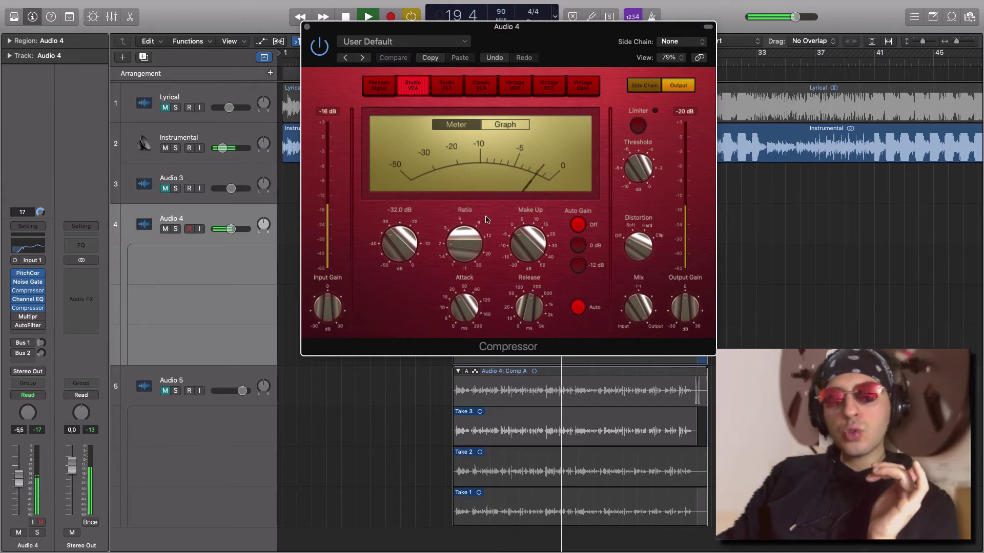
{"action": "key", "text": "space"}
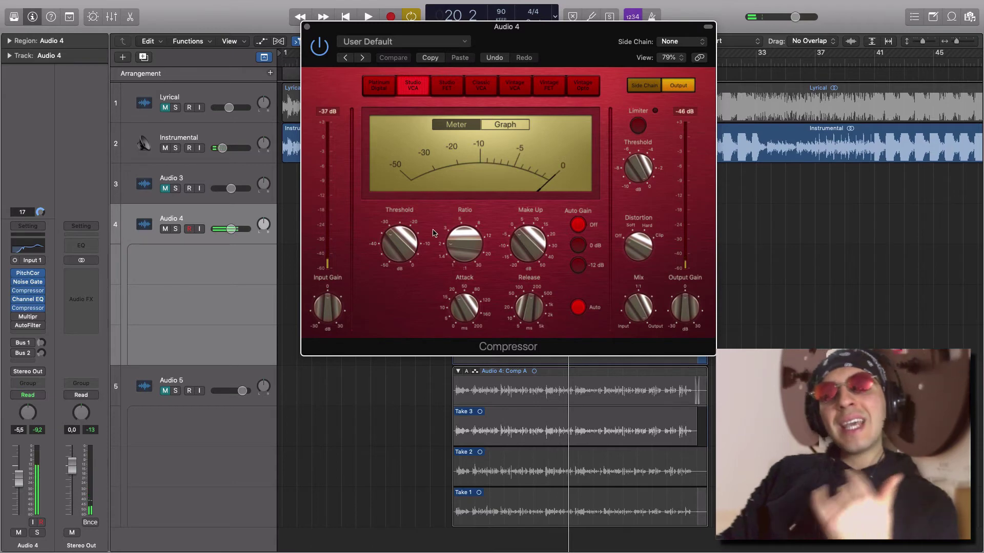
{"action": "mouse_move", "coordinate": [403, 234]}
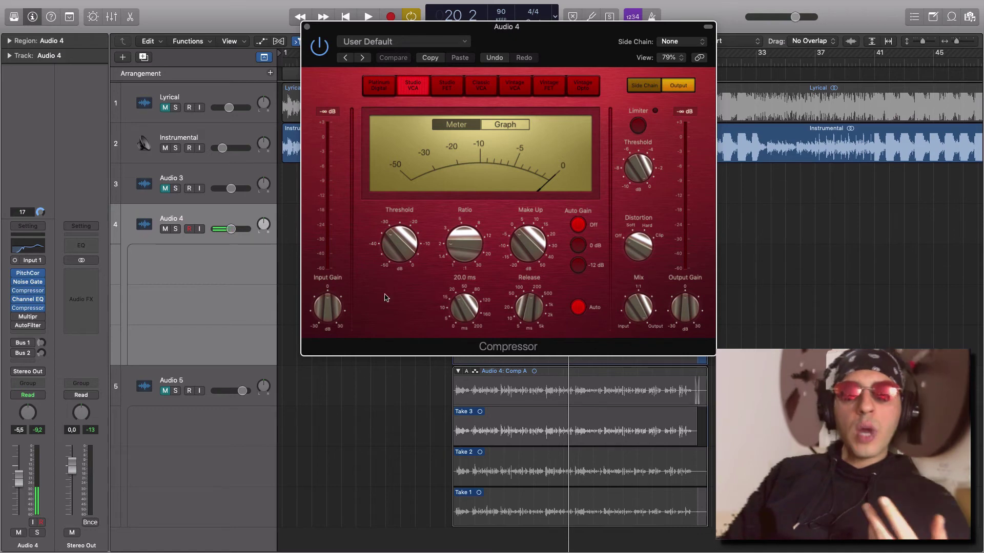
{"action": "left_click", "coordinate": [307, 26]}
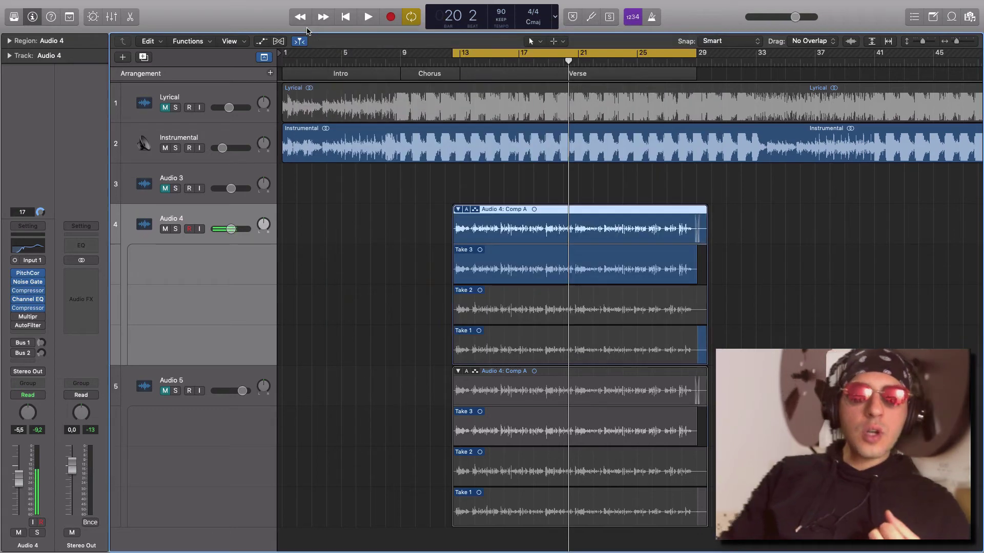
Turn on and open Audio 4's Multipressor, move its window clear of the channel strip, and review its bands while playing the verse
{"action": "left_click", "coordinate": [18, 333]}
{"action": "left_click", "coordinate": [110, 265]}
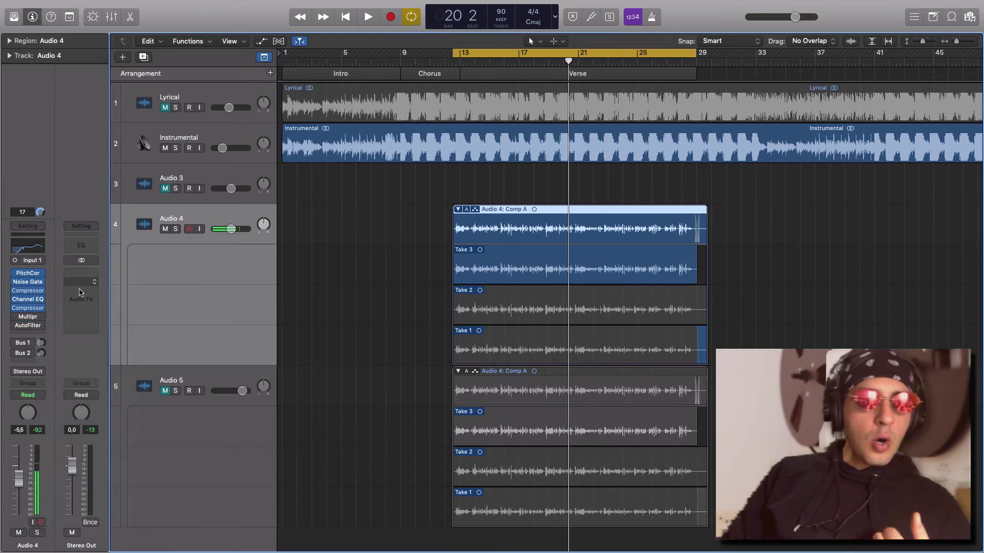
{"action": "left_click", "coordinate": [27, 317]}
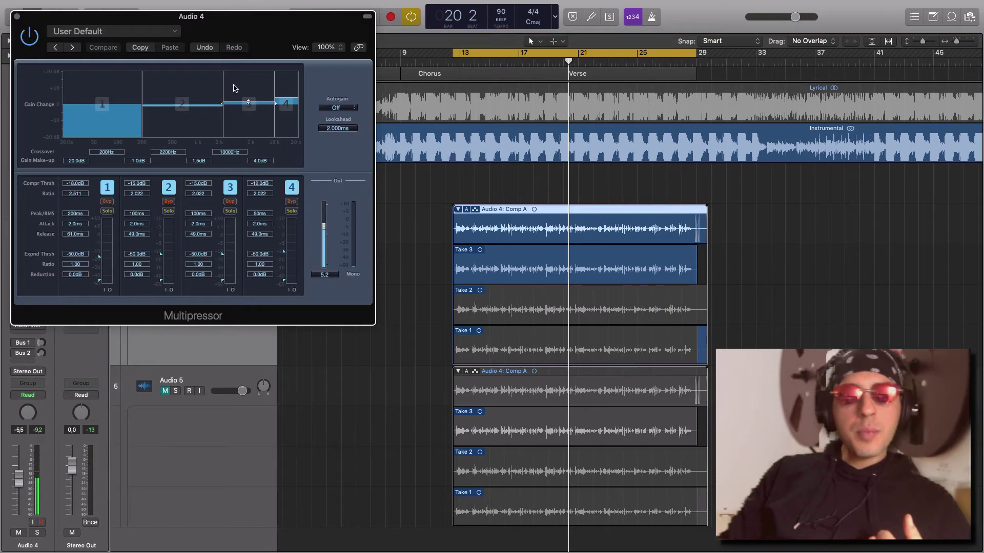
{"action": "left_click_drag", "start_coordinate": [212, 23], "coordinate": [536, 76]}
{"action": "key", "text": "space"}
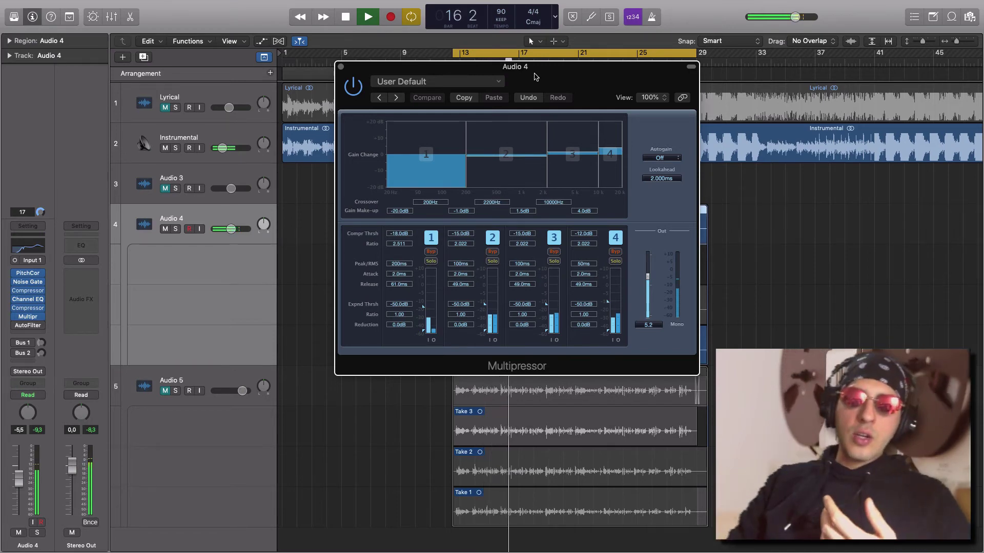
{"action": "key", "text": "space"}
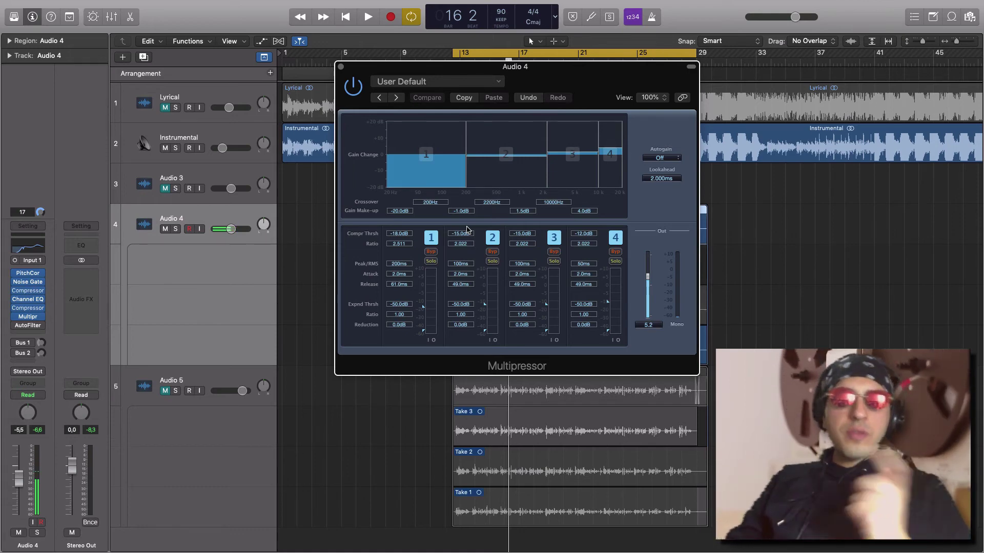
Close the Multipressor window and listen to the start of the verse
{"action": "left_click", "coordinate": [342, 69]}
{"action": "key", "text": "space"}
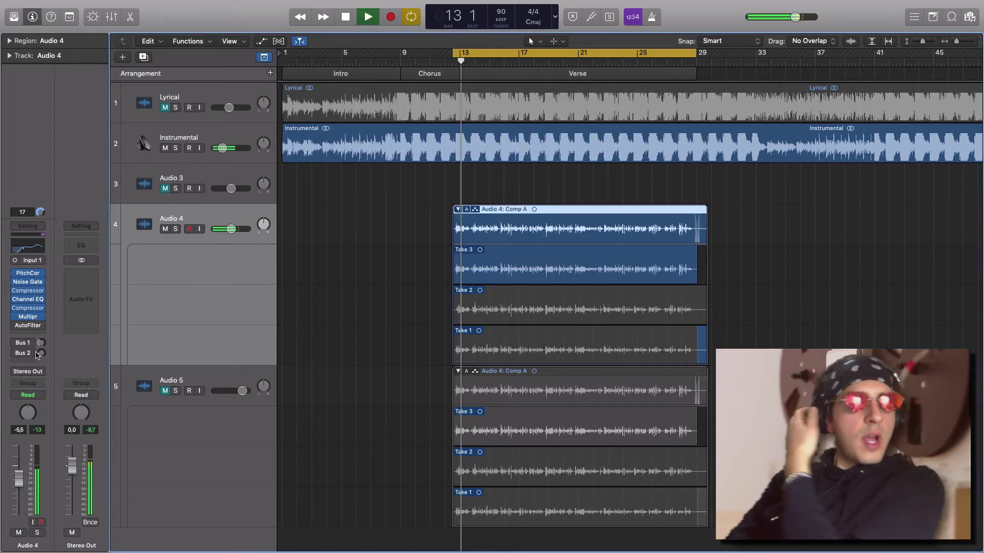
{"action": "mouse_move", "coordinate": [15, 319]}
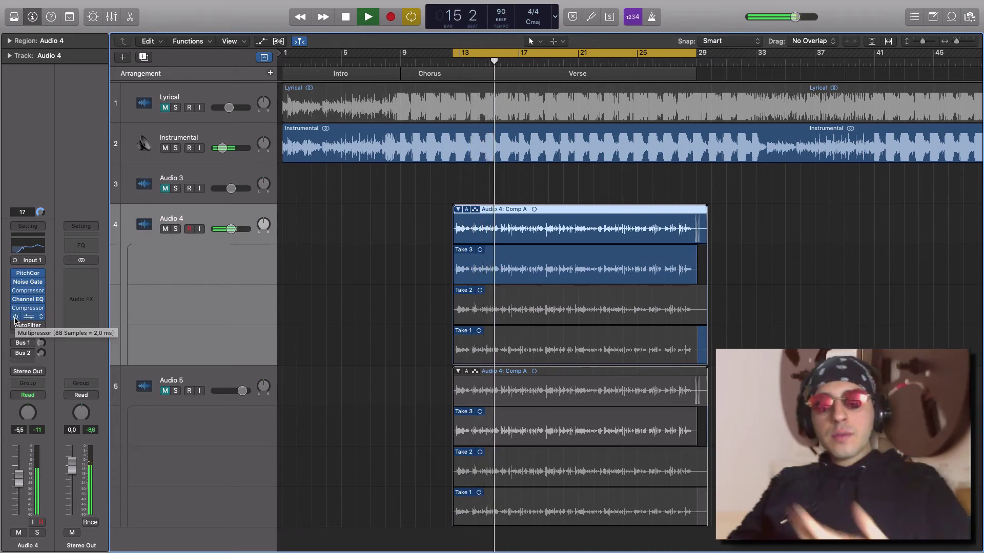
{"action": "key", "text": "space"}
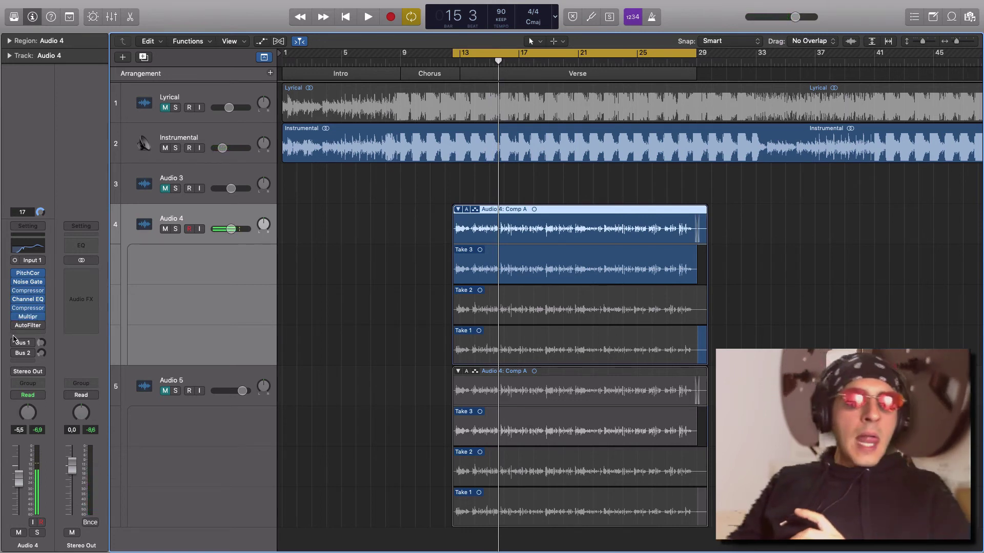
Turn on Audio 4's AutoFilter, review its settings in its window during playback, and close the window
{"action": "key", "text": "space"}
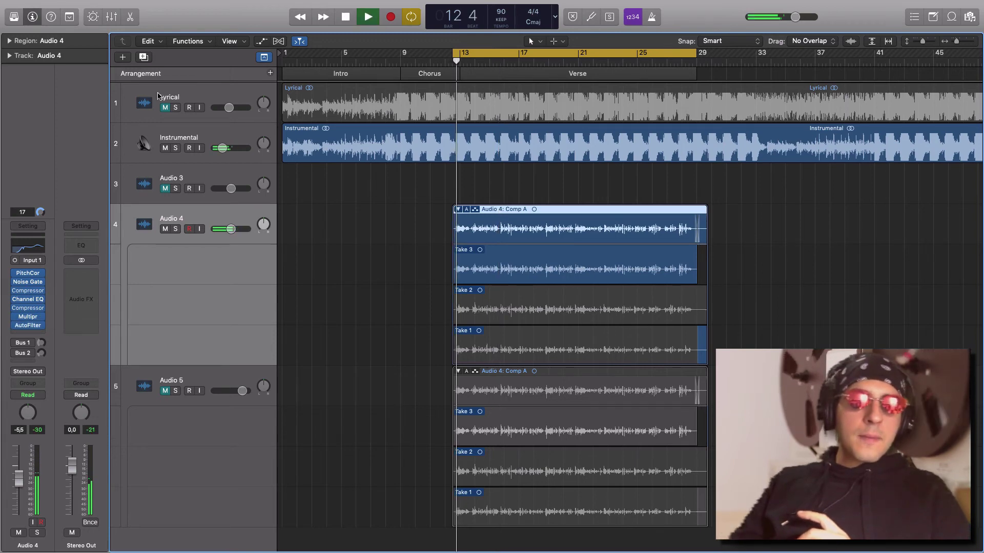
{"action": "left_click", "coordinate": [28, 326]}
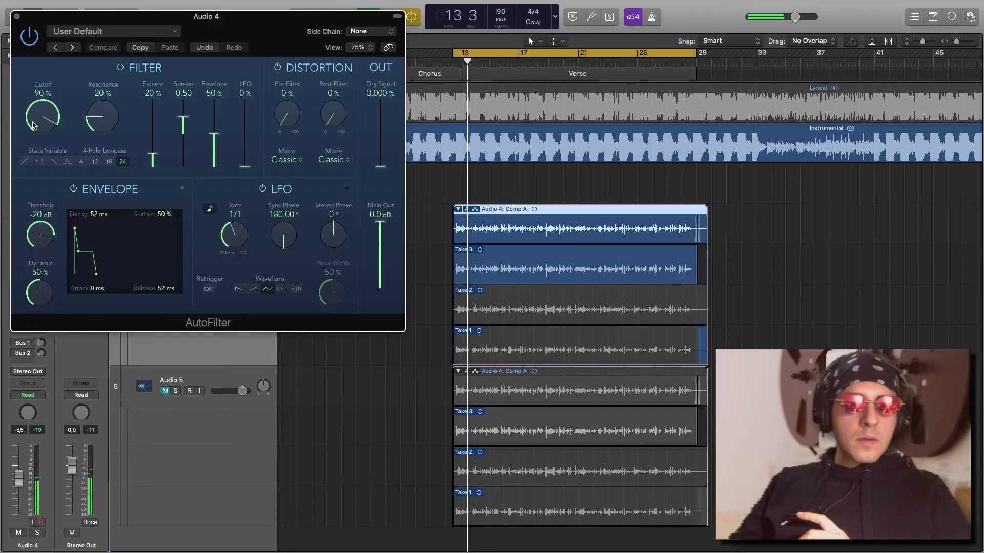
{"action": "left_click_drag", "start_coordinate": [49, 39], "coordinate": [282, 32]}
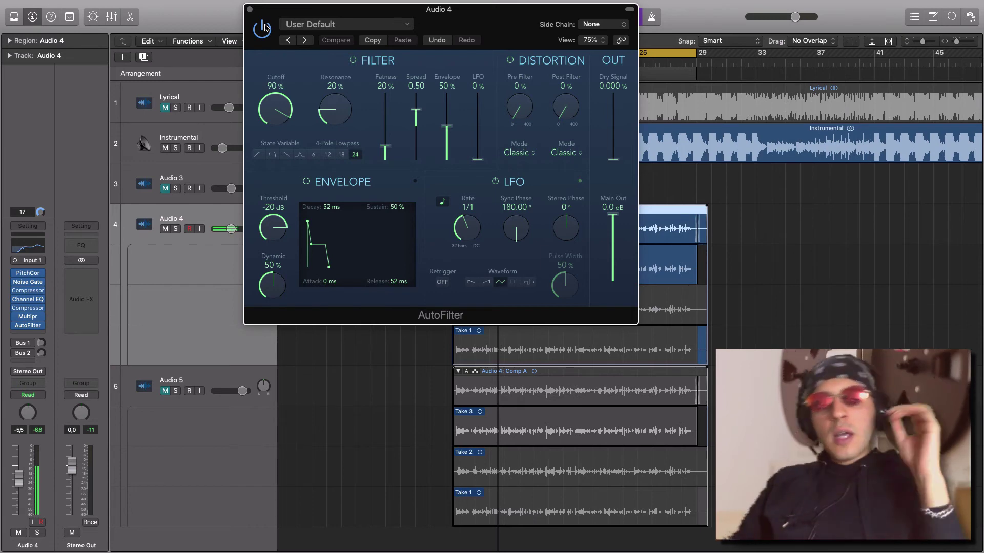
{"action": "left_click_drag", "start_coordinate": [266, 16], "coordinate": [280, 49]}
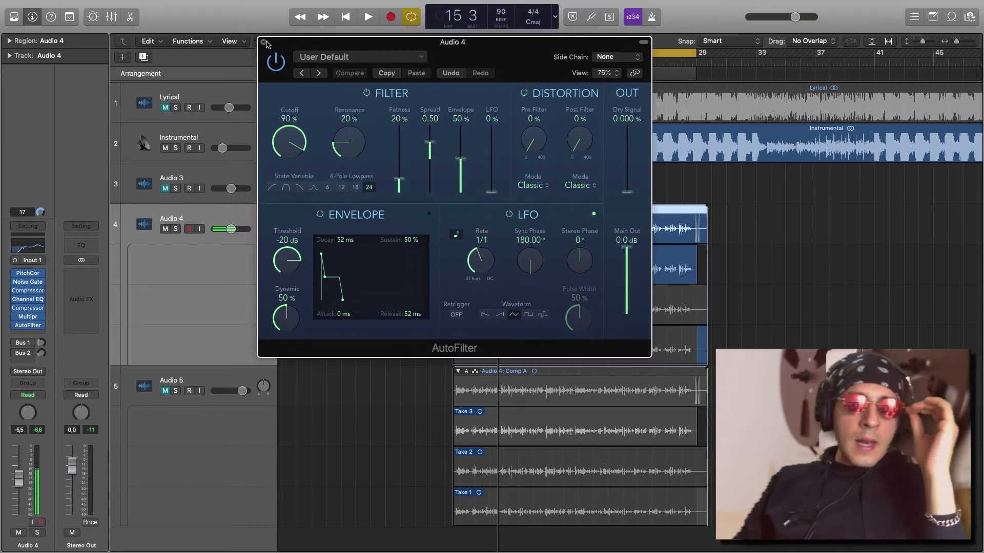
{"action": "left_click", "coordinate": [264, 41]}
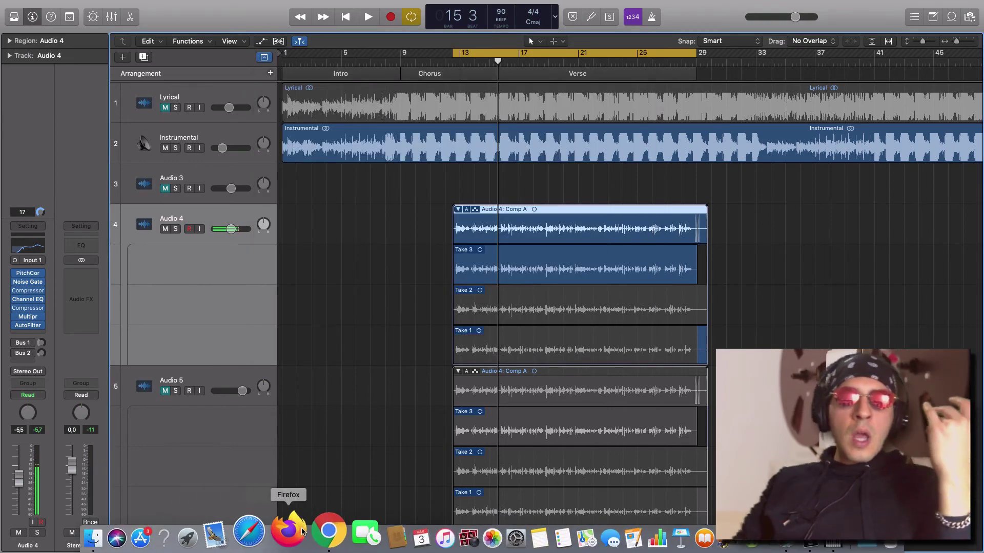
Switch to Google Chrome and show the YouTube video's description and the Clarity page "Convert Music to Money Fast"
{"action": "left_click", "coordinate": [333, 547]}
{"action": "left_click", "coordinate": [66, 13]}
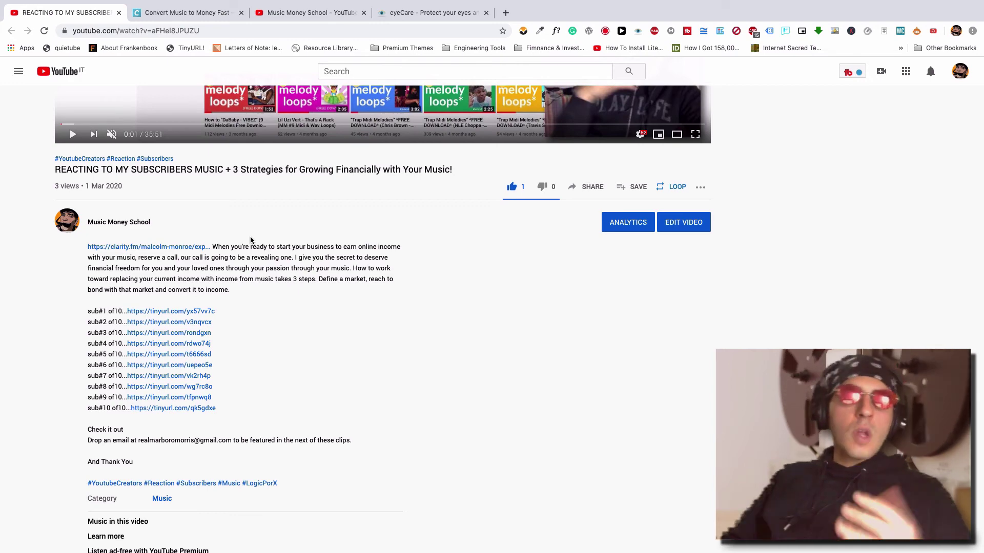
{"action": "left_click", "coordinate": [167, 16]}
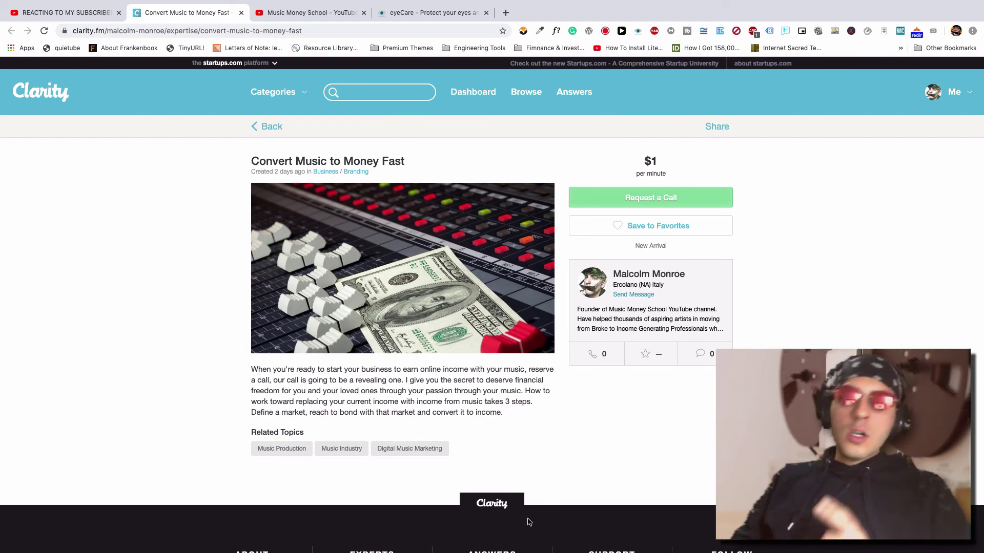
Return to Logic Pro, listen to the start of the verse, and turn on Audio 4's Bus 1 and Bus 2 sends
{"action": "left_click", "coordinate": [778, 550]}
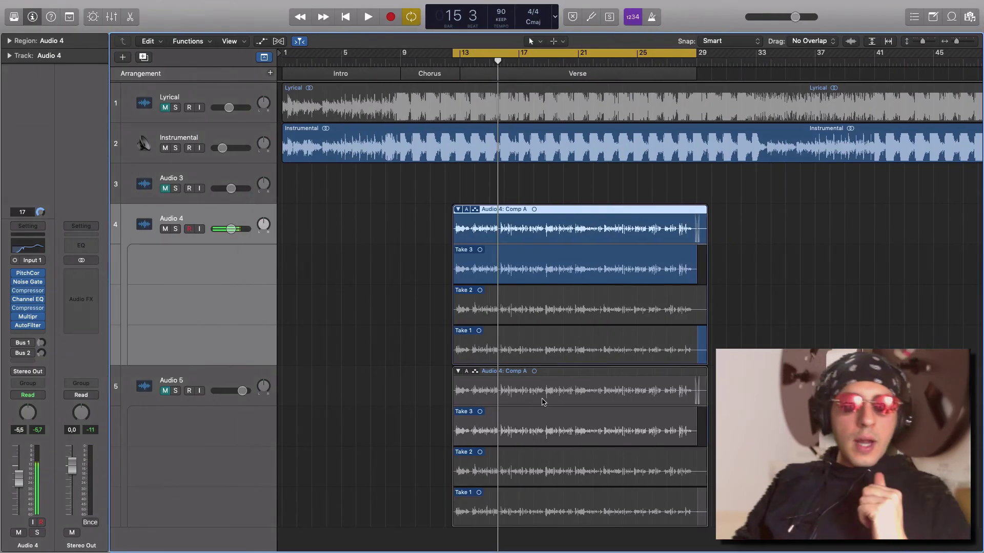
{"action": "key", "text": "space"}
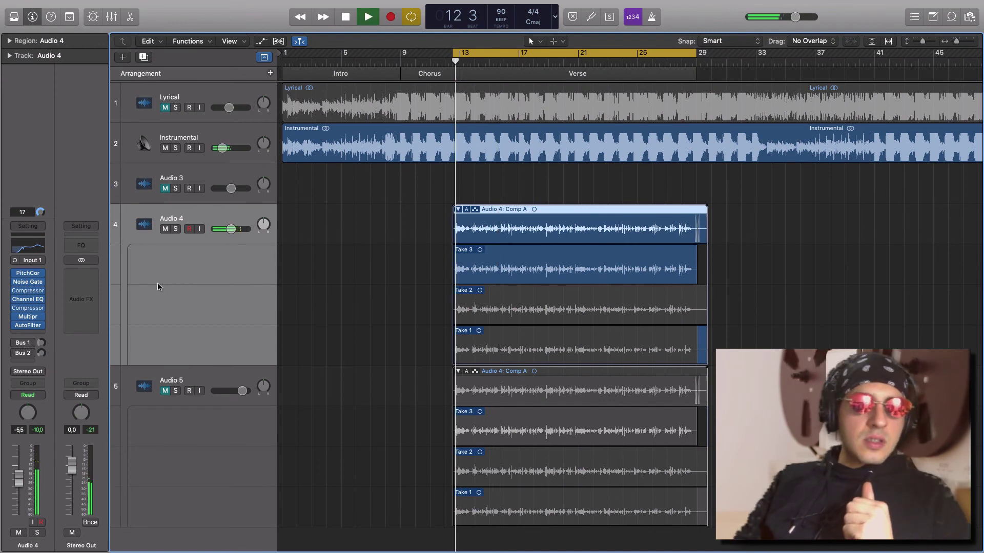
{"action": "key", "text": "space"}
{"action": "left_click", "coordinate": [24, 347]}
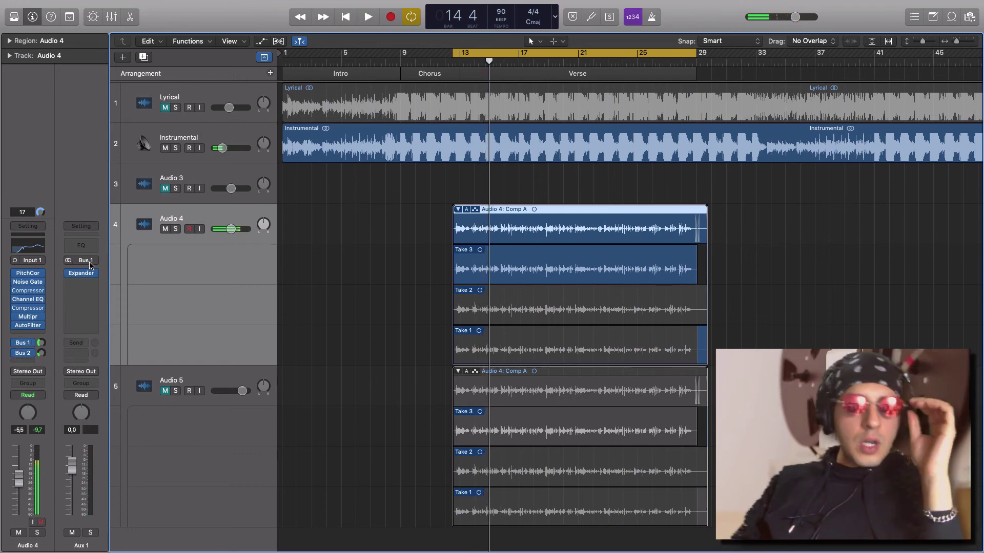
Open the Expander on Aux 1 and move its window clear of the channel strips to examine its More Punch settings
{"action": "left_click", "coordinate": [82, 275]}
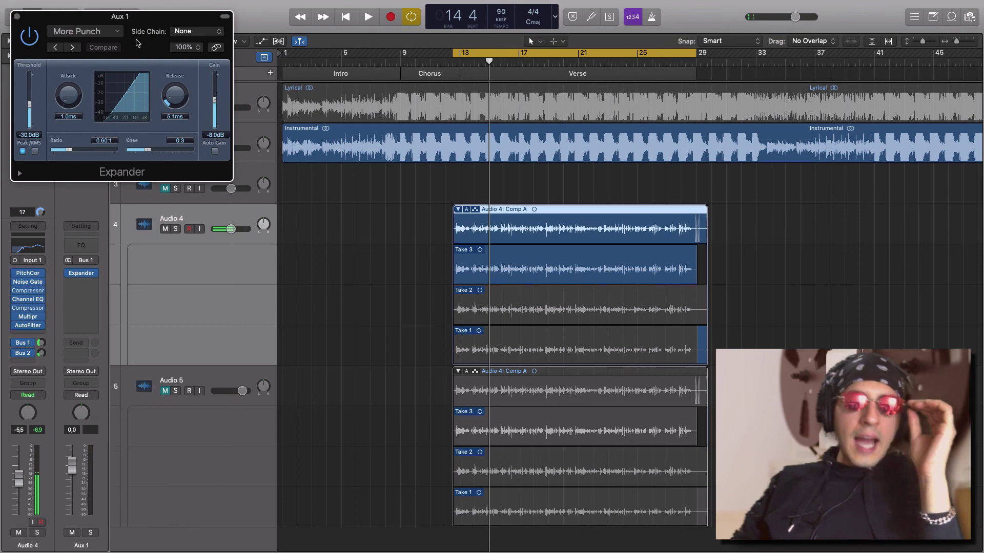
{"action": "left_click_drag", "start_coordinate": [135, 20], "coordinate": [358, 81]}
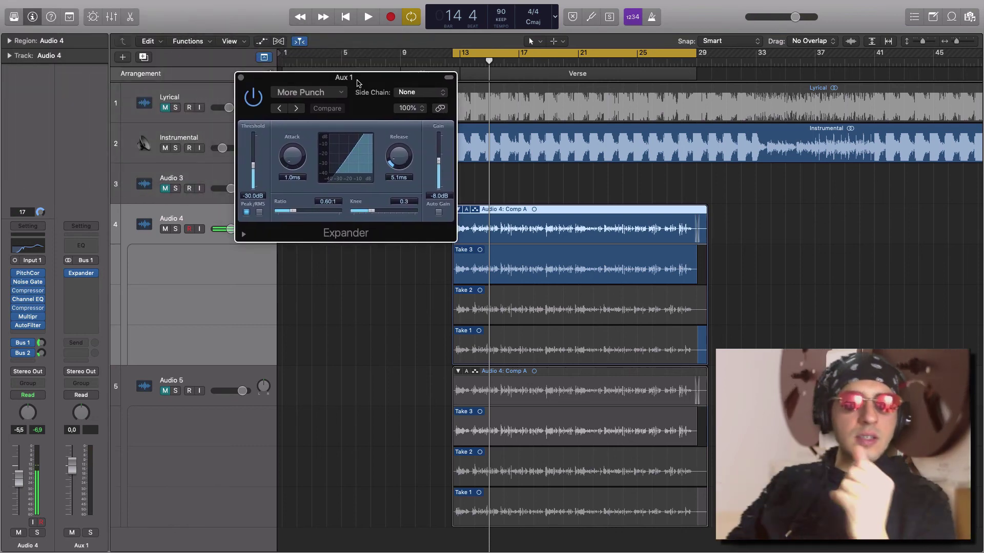
{"action": "left_click_drag", "start_coordinate": [270, 83], "coordinate": [304, 83]}
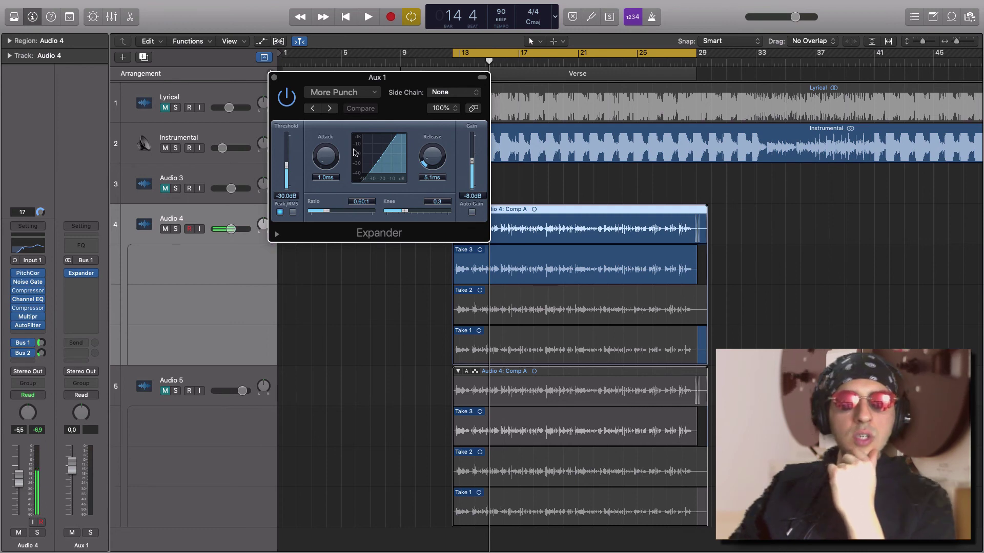
Check the Expander's preset list on Aux 1, close the plug-in window, and play the start of the verse
{"action": "left_click_drag", "start_coordinate": [322, 82], "coordinate": [462, 106]}
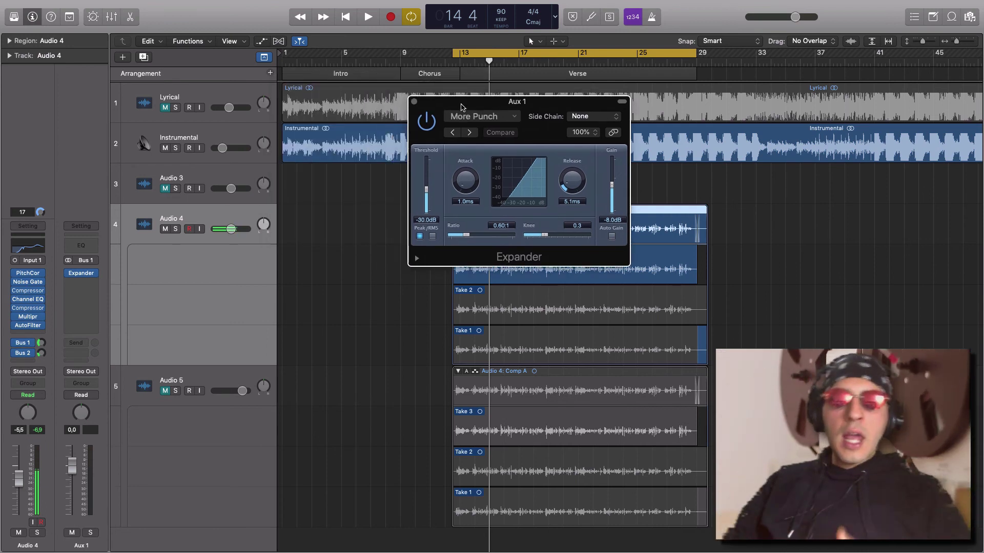
{"action": "left_click", "coordinate": [474, 117]}
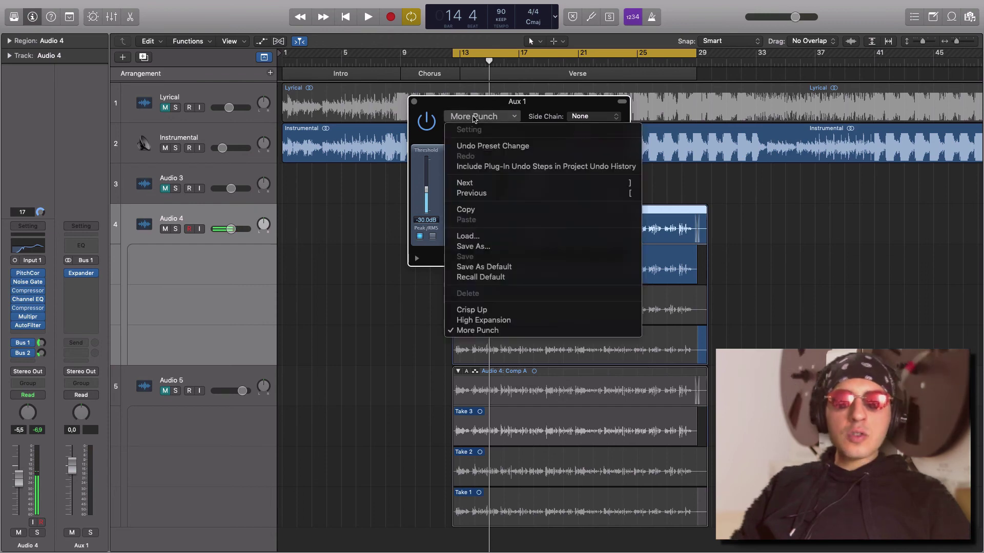
{"action": "left_click", "coordinate": [467, 108]}
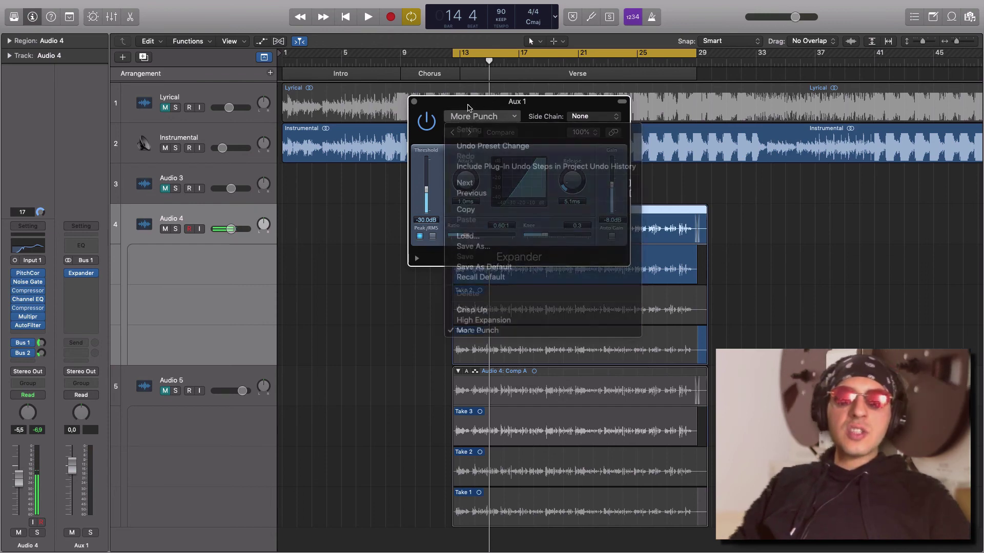
{"action": "left_click", "coordinate": [414, 102]}
{"action": "key", "text": "space"}
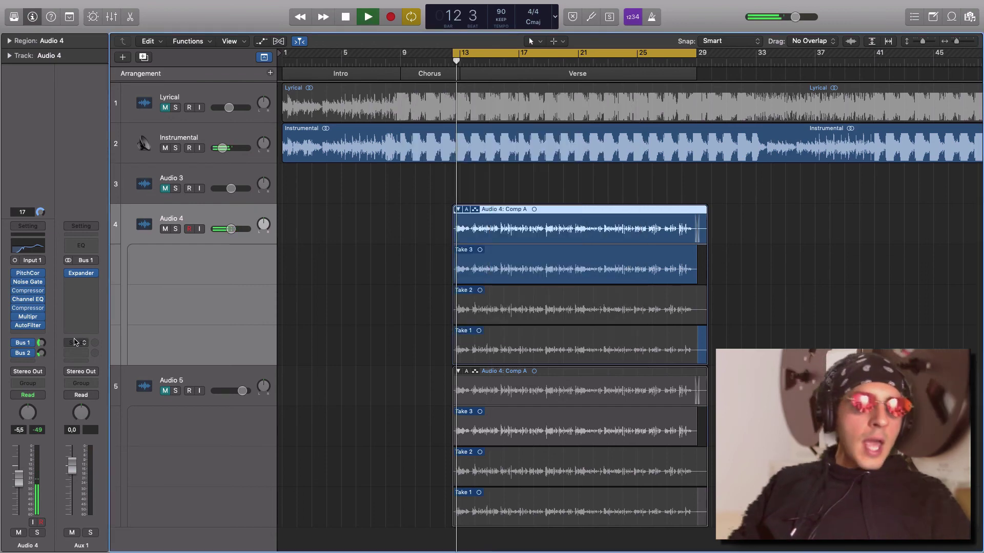
Open Space Designer on Aux 2, examine its 02.2s Stage Plate settings and preset list, and close its window
{"action": "mouse_move", "coordinate": [42, 344]}
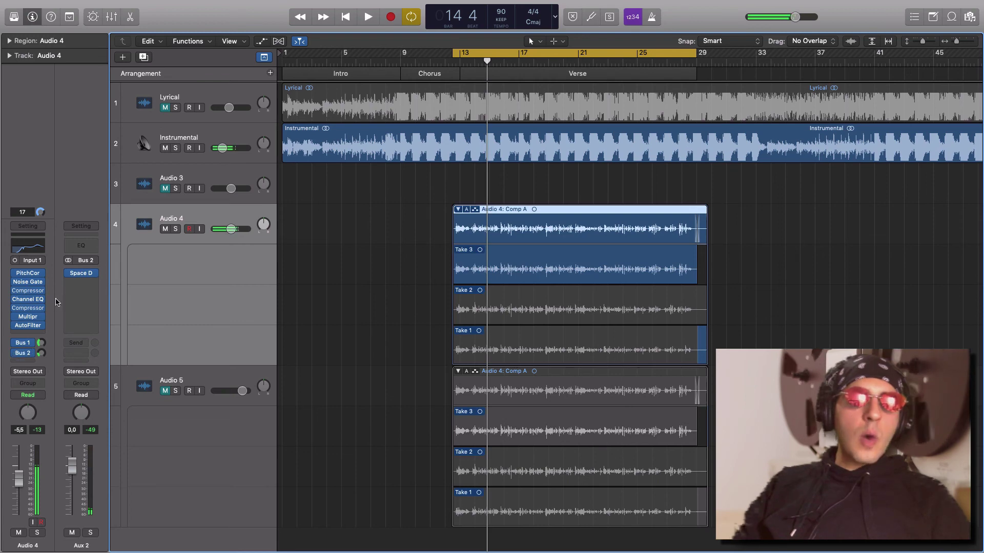
{"action": "left_click", "coordinate": [81, 274]}
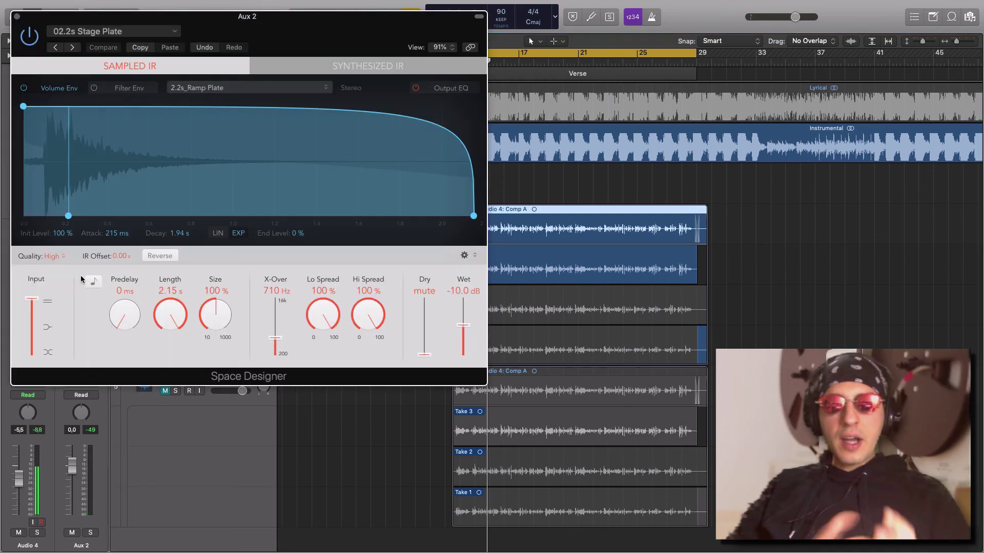
{"action": "left_click", "coordinate": [116, 39]}
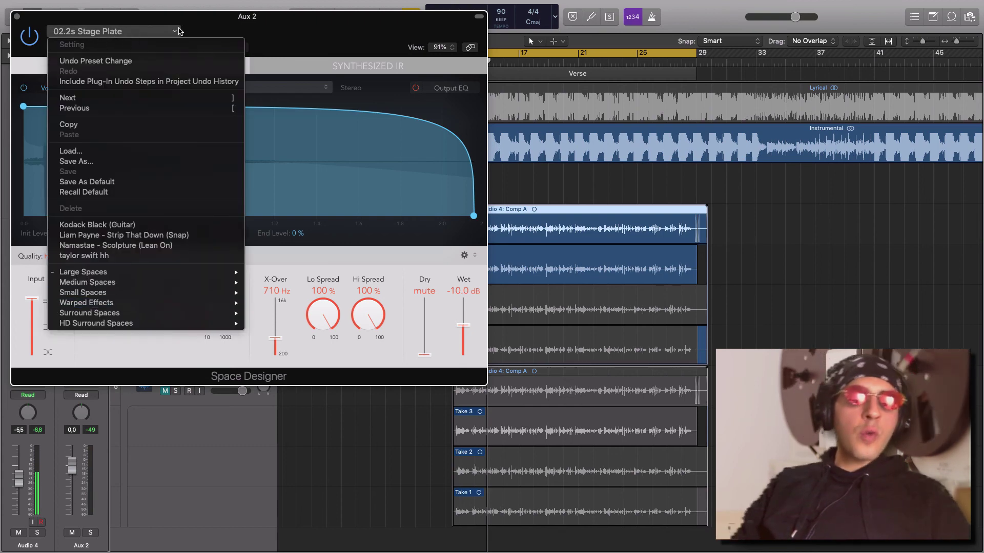
{"action": "left_click", "coordinate": [200, 25]}
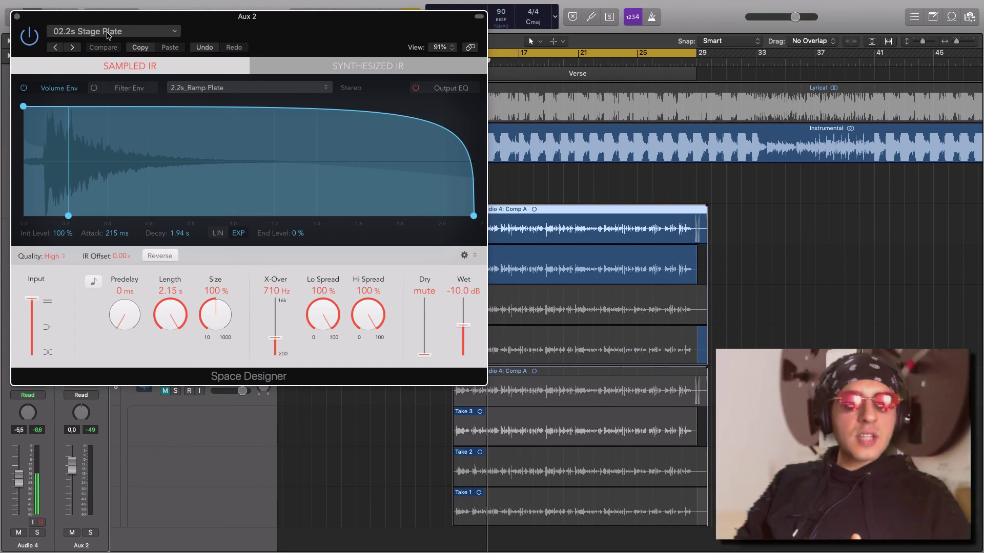
{"action": "left_click", "coordinate": [109, 32]}
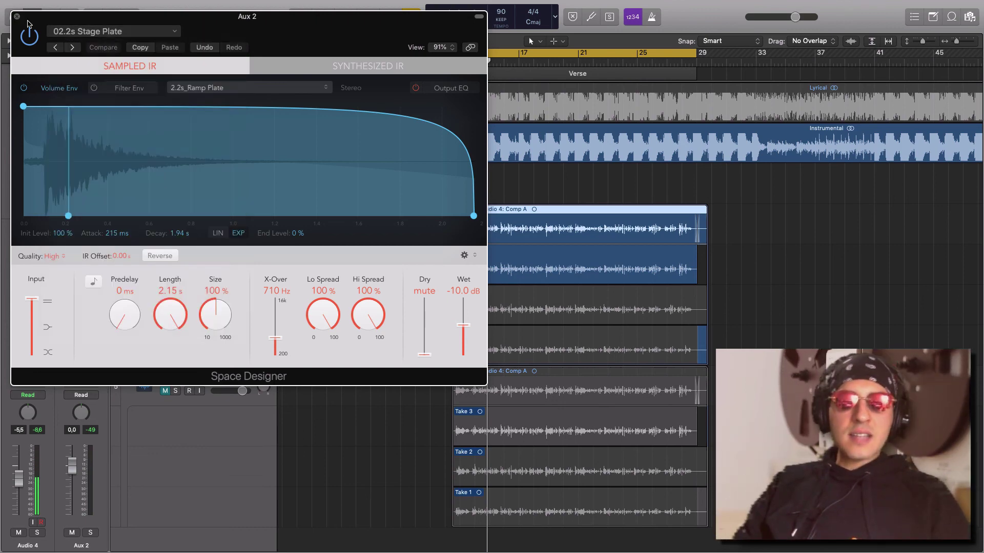
{"action": "left_click", "coordinate": [23, 23]}
{"action": "left_click", "coordinate": [15, 16]}
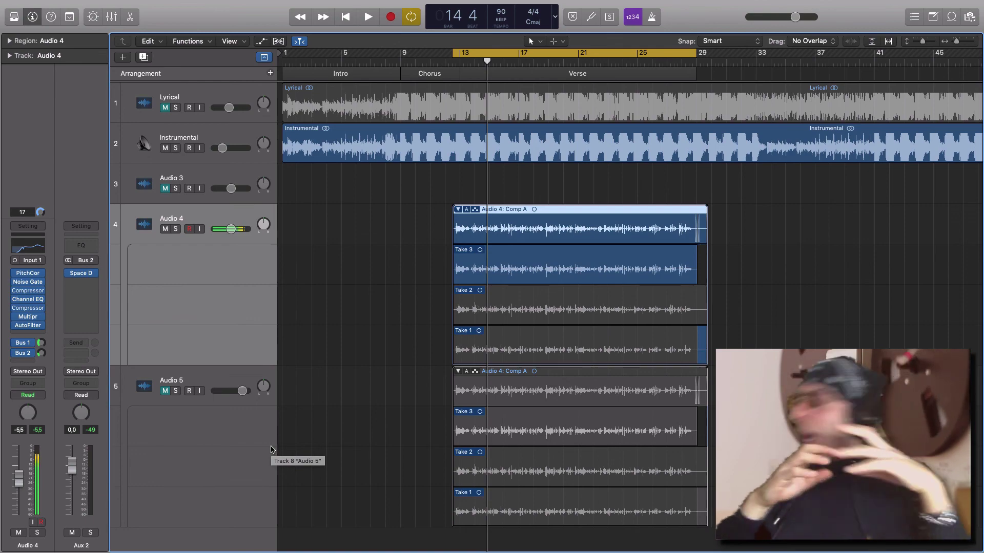
Switch to Google Chrome and show the Clarity page, the Music Money School channel's videos, and the subscriber reaction video
{"action": "mouse_move", "coordinate": [246, 530]}
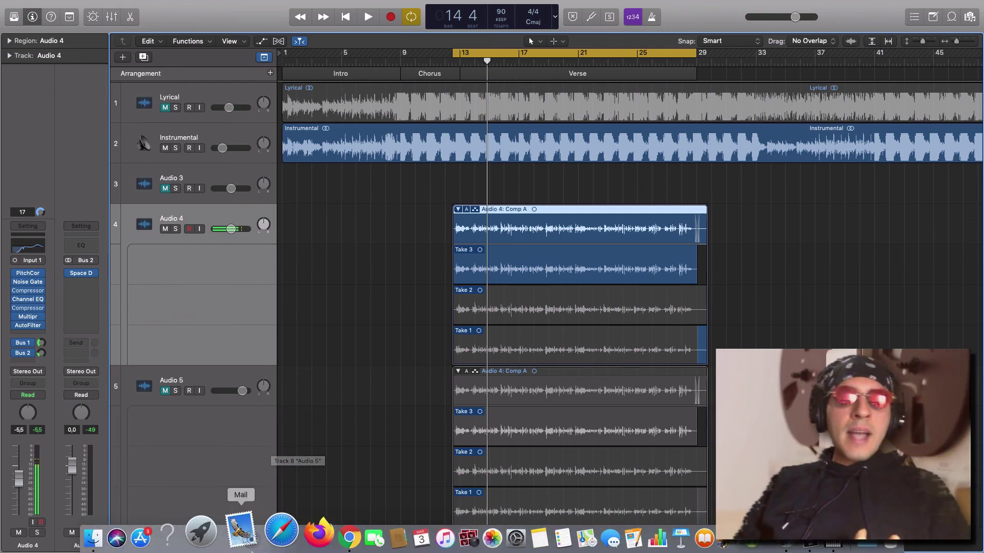
{"action": "left_click", "coordinate": [325, 532]}
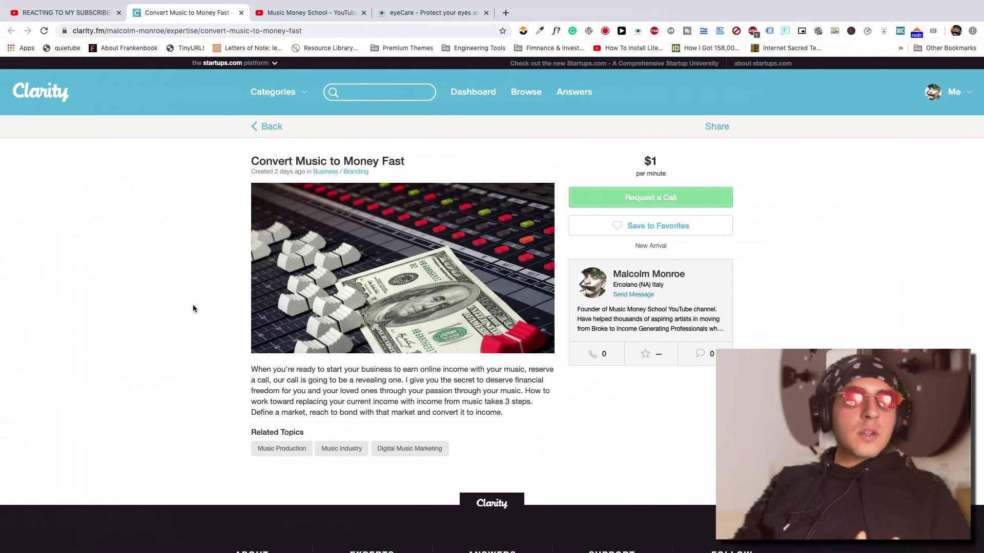
{"action": "left_click", "coordinate": [66, 12]}
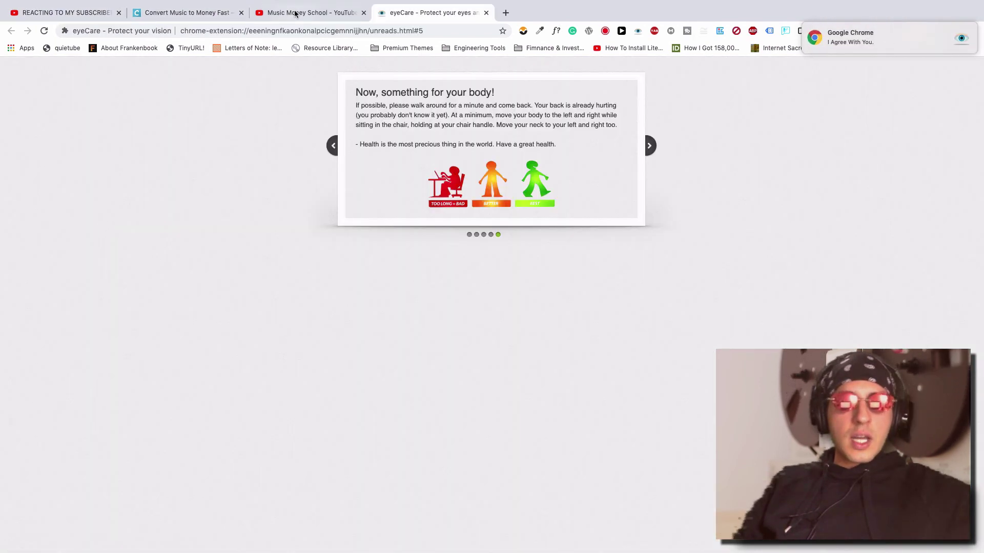
{"action": "left_click", "coordinate": [294, 13]}
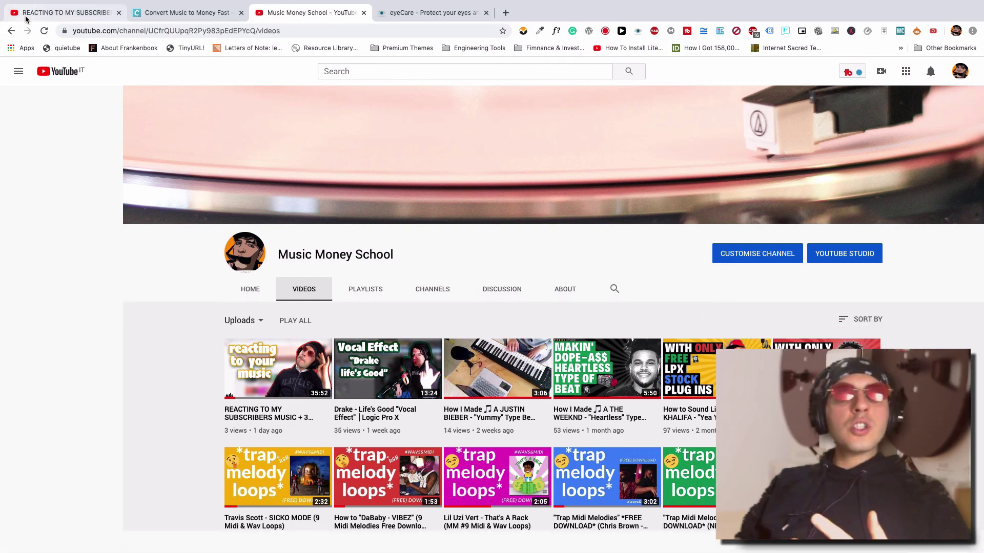
{"action": "left_click", "coordinate": [26, 17]}
Return to Logic Pro, extend the cycle range's start about one bar earlier, and briefly play from there
{"action": "mouse_move", "coordinate": [664, 538]}
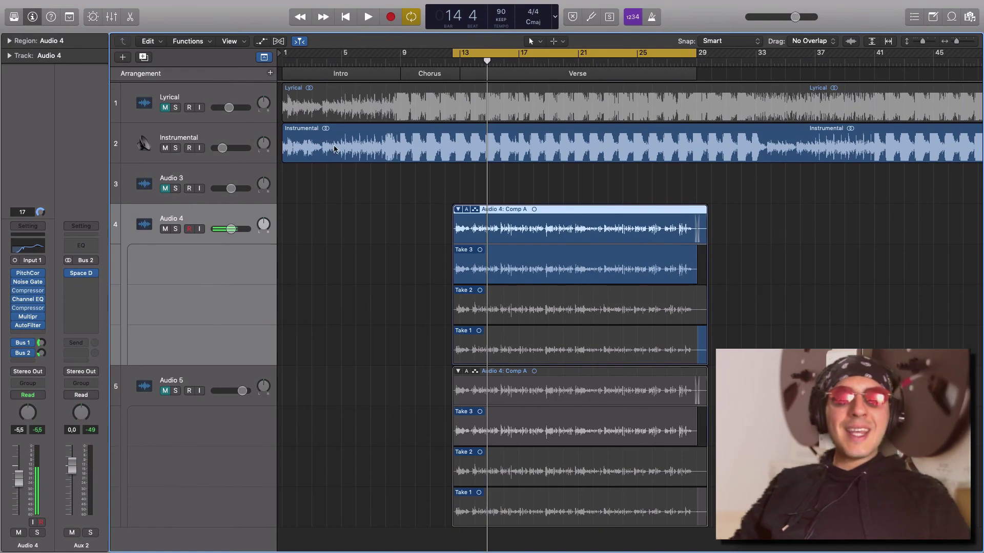
{"action": "left_click_drag", "start_coordinate": [455, 55], "coordinate": [439, 55]}
{"action": "key", "text": "space"}
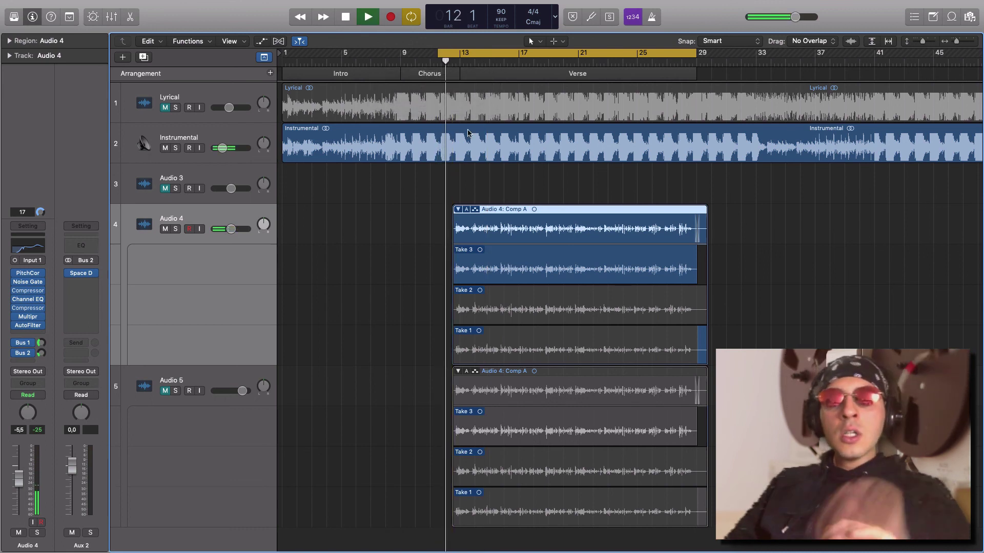
{"action": "key", "text": "space"}
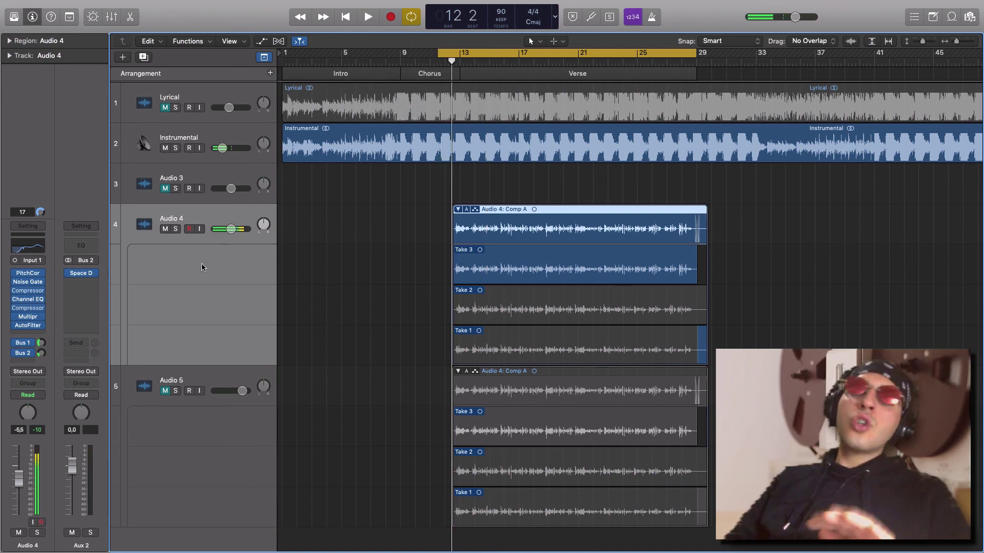